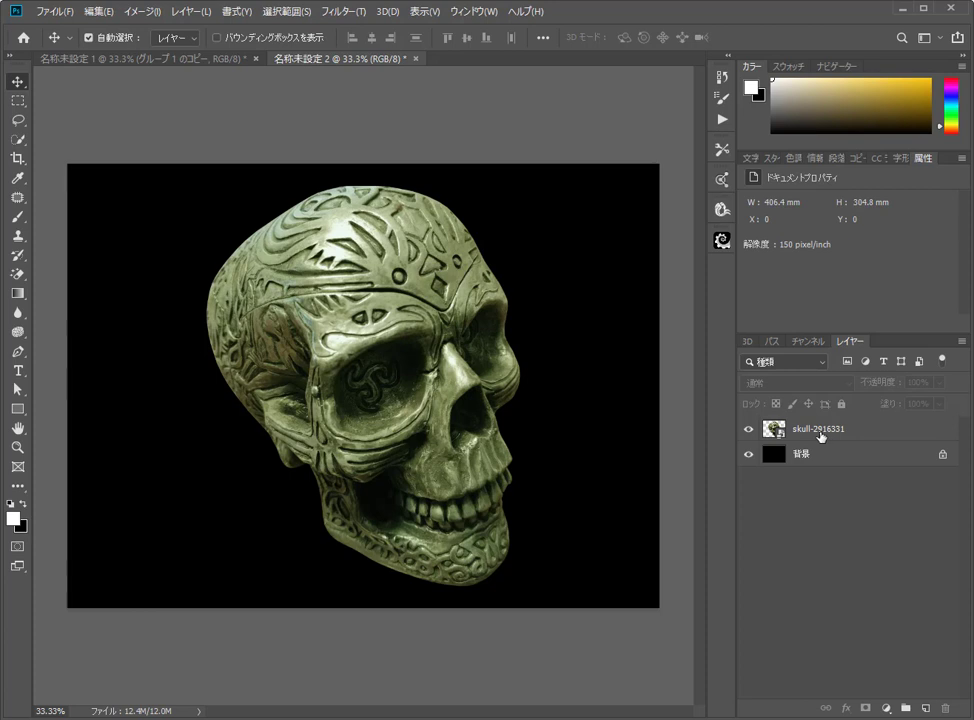
Duplicate the skull-2916331 layer and apply a Black & White (白黒) adjustment with the default preset to the copy
{"action": "left_click", "coordinate": [826, 436]}
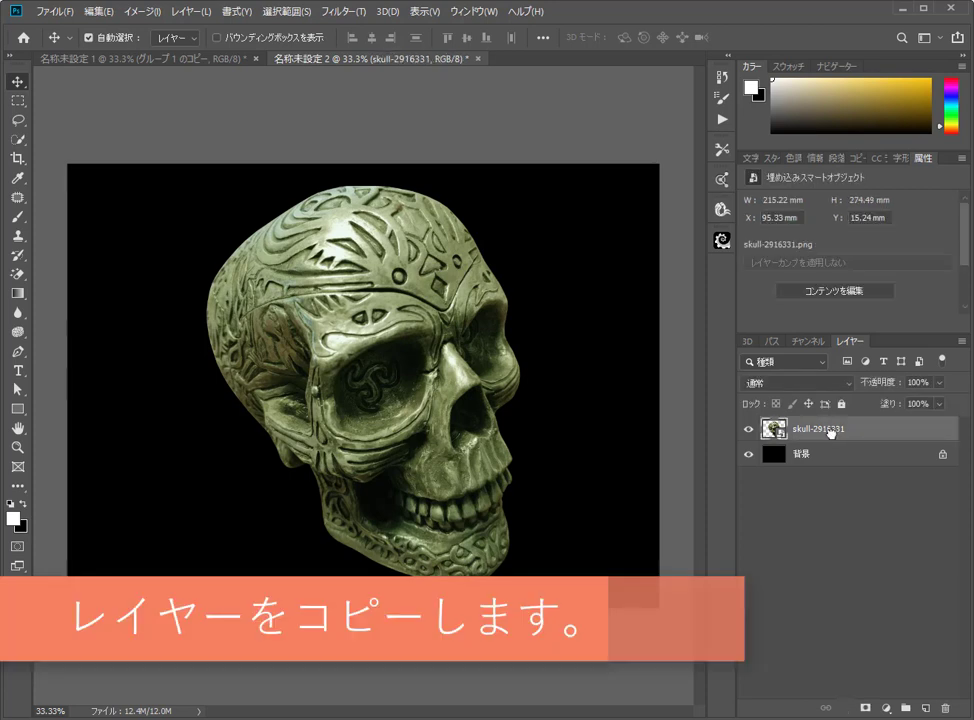
{"action": "left_click_drag", "start_coordinate": [835, 430], "coordinate": [944, 708]}
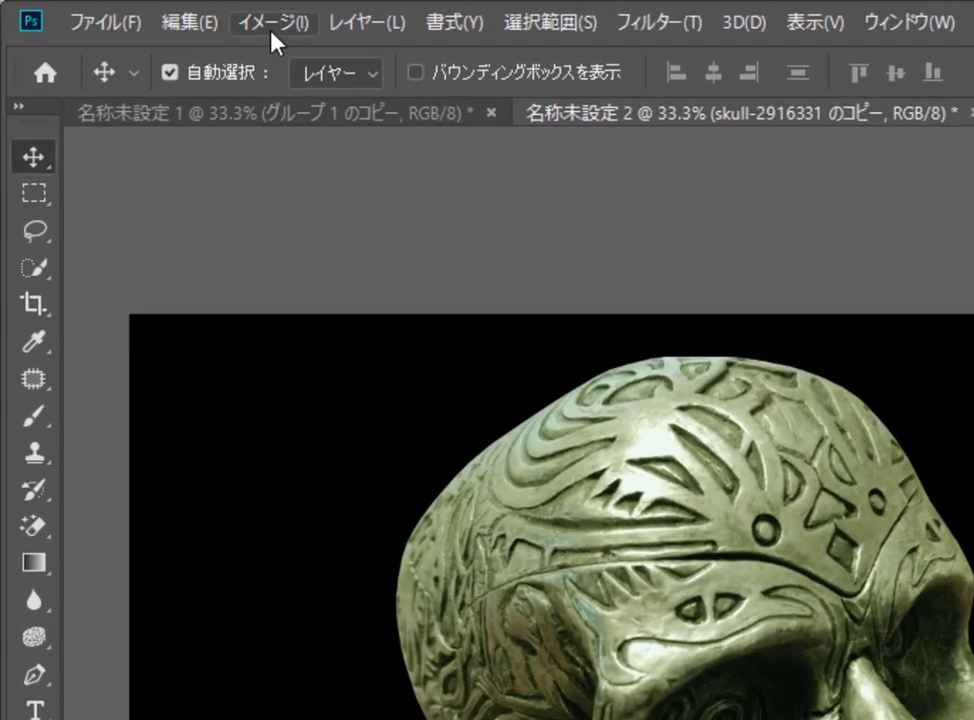
{"action": "left_click", "coordinate": [274, 28]}
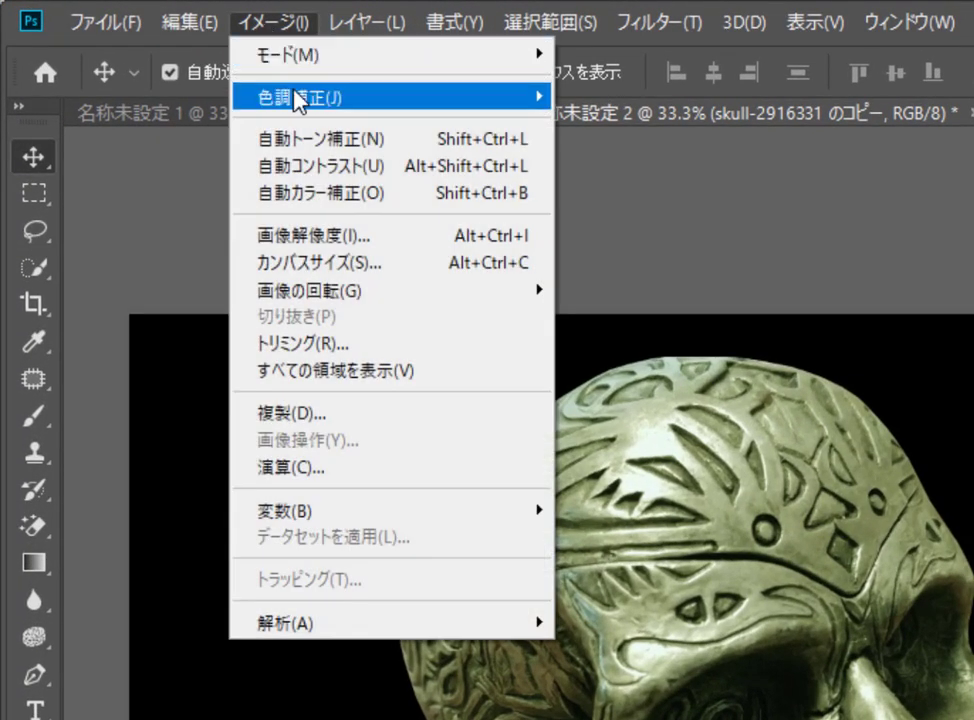
{"action": "mouse_move", "coordinate": [294, 96]}
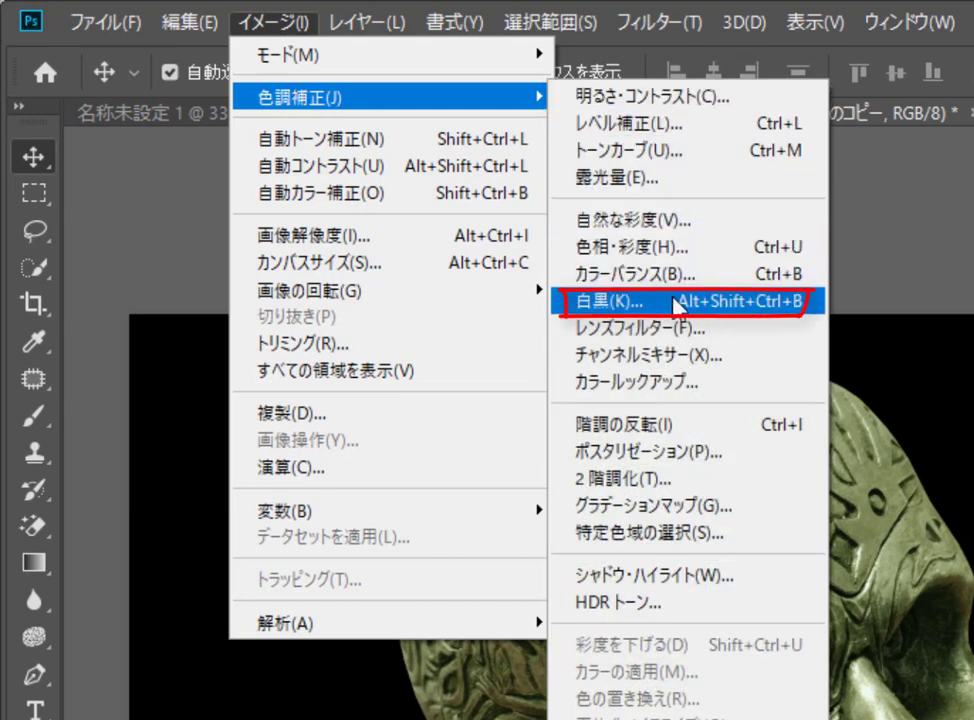
{"action": "left_click", "coordinate": [622, 302]}
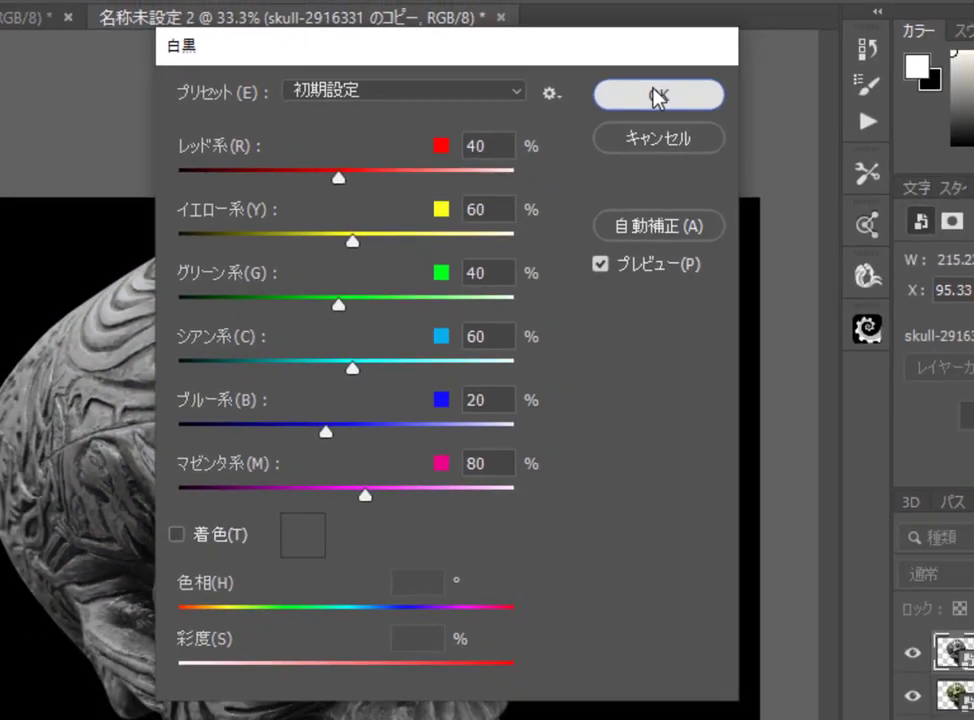
{"action": "left_click", "coordinate": [672, 95]}
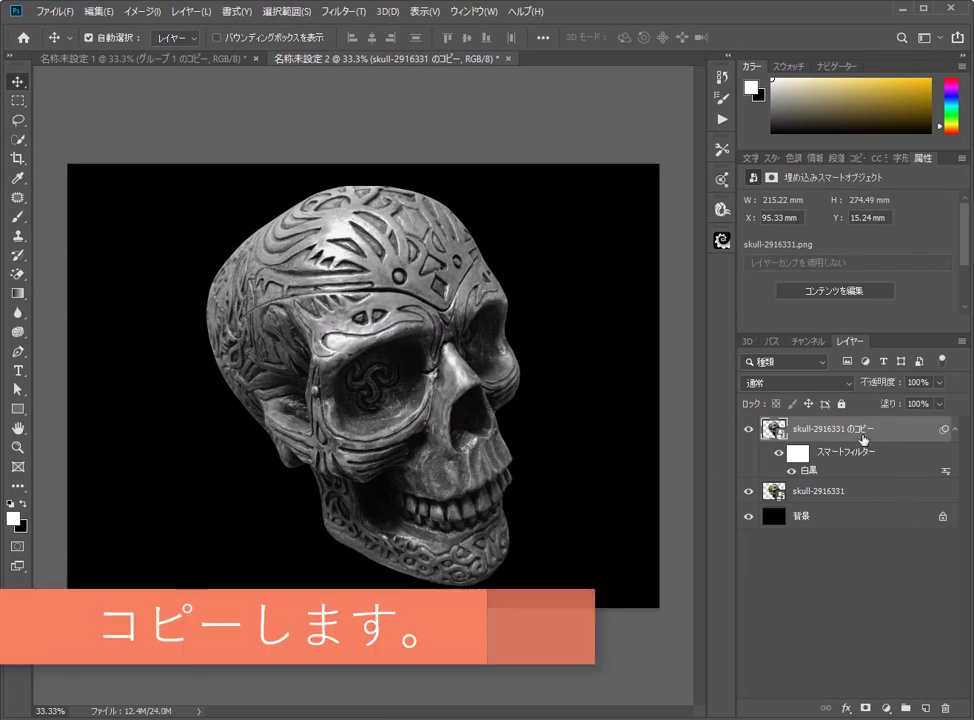
Duplicate the black-and-white skull copy and invert the tones (階調の反転) of the new copy
{"action": "left_click_drag", "start_coordinate": [899, 437], "coordinate": [924, 711]}
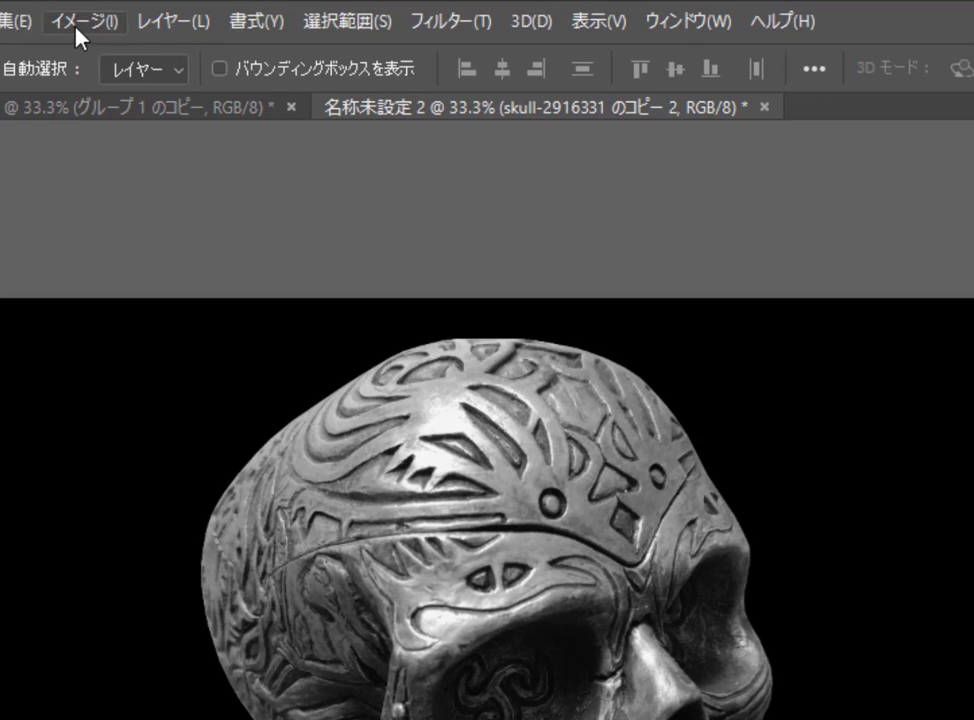
{"action": "left_click", "coordinate": [100, 29]}
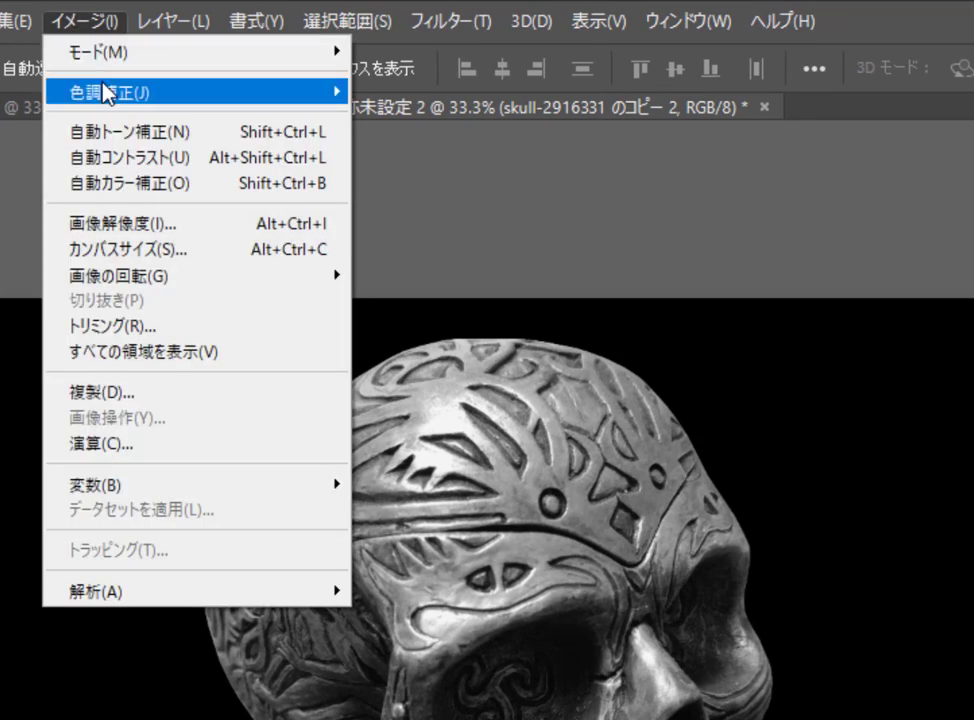
{"action": "mouse_move", "coordinate": [104, 91]}
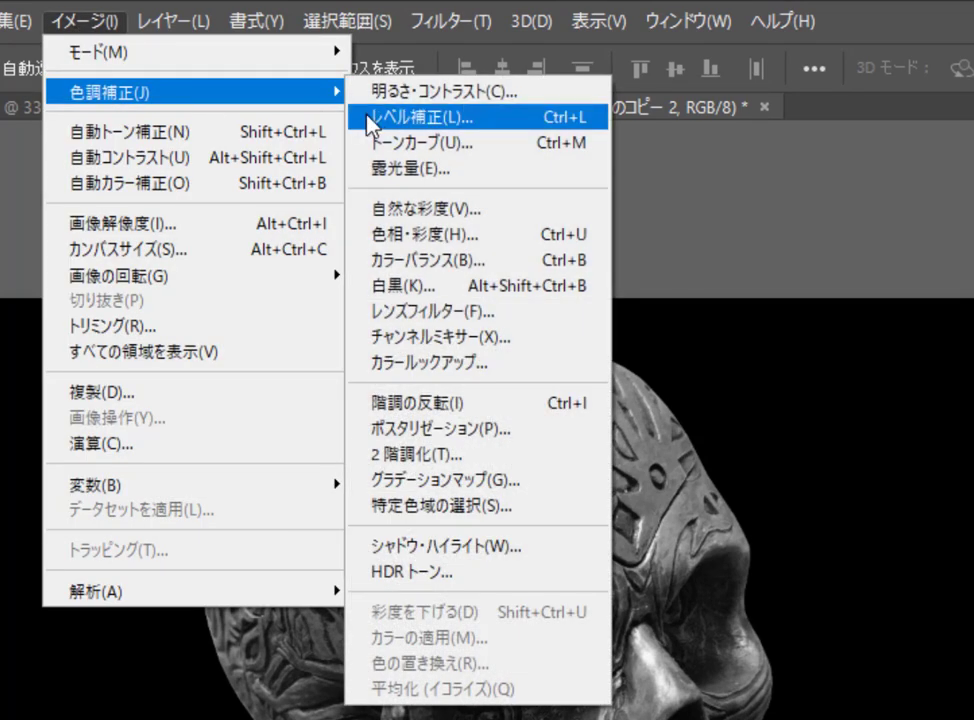
{"action": "left_click", "coordinate": [401, 404]}
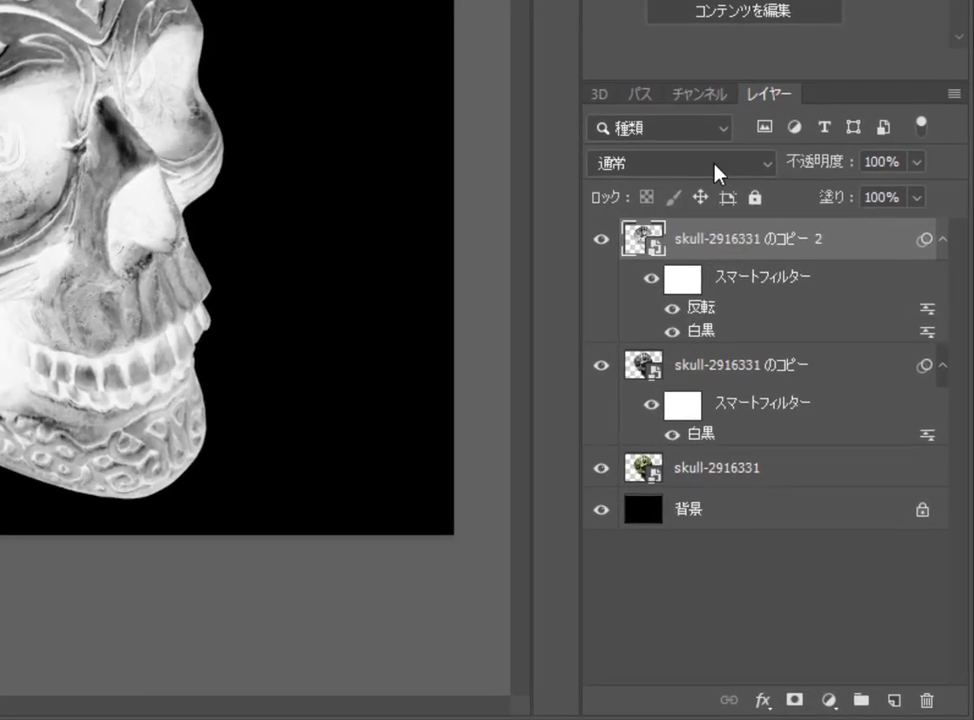
Set the inverted skull copy's blend mode to Difference (差の絶対値) and merge it with the black-and-white copy below
{"action": "left_click", "coordinate": [816, 385]}
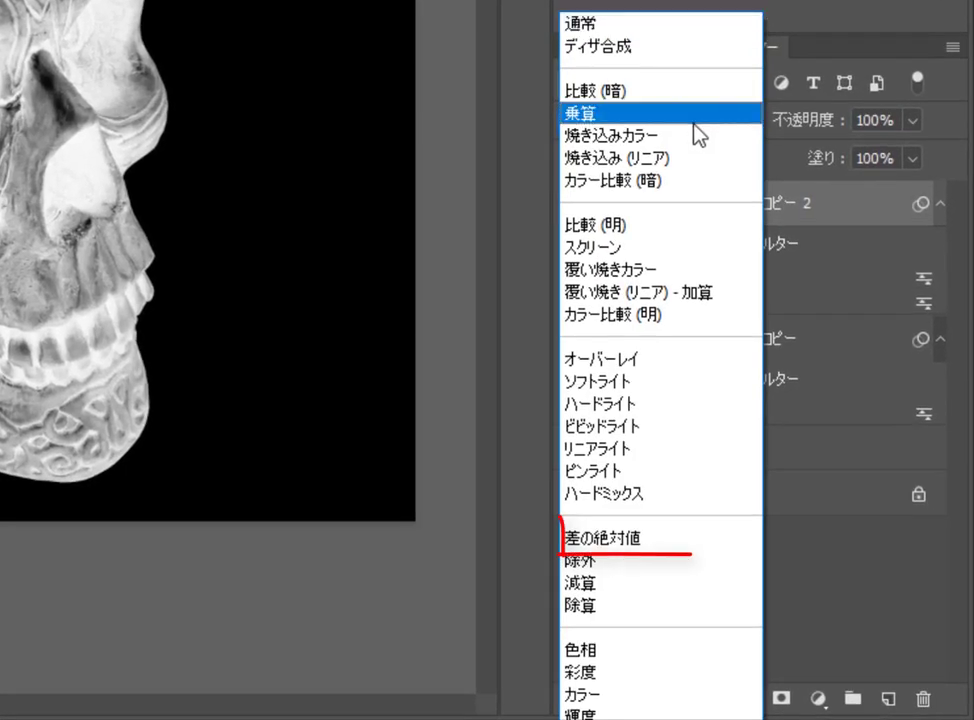
{"action": "left_click", "coordinate": [607, 550]}
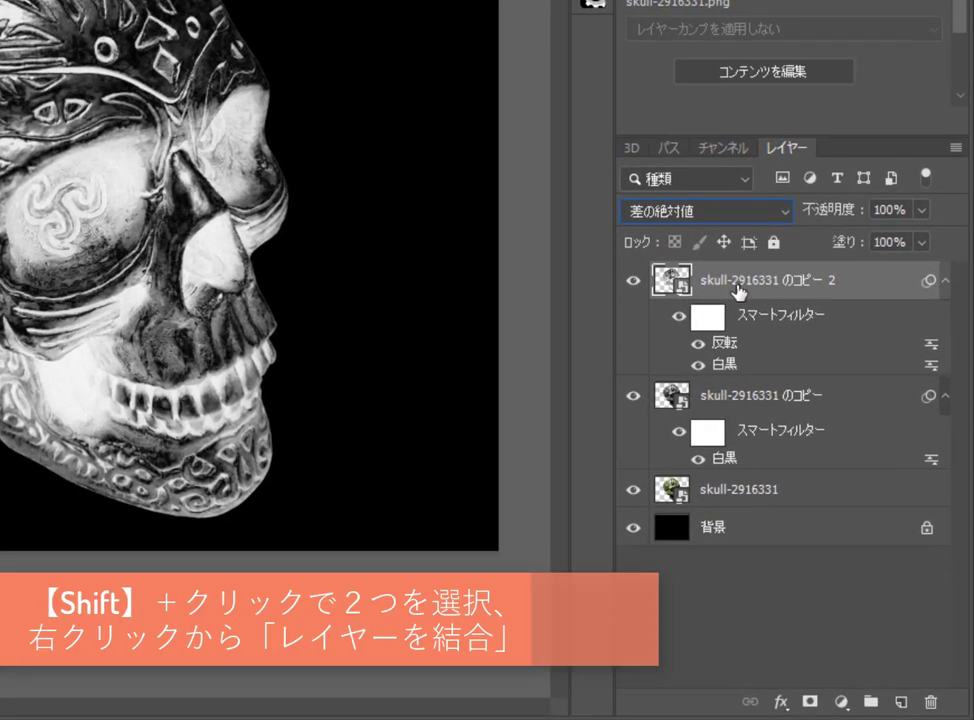
{"action": "left_click", "coordinate": [739, 397], "text": "shift"}
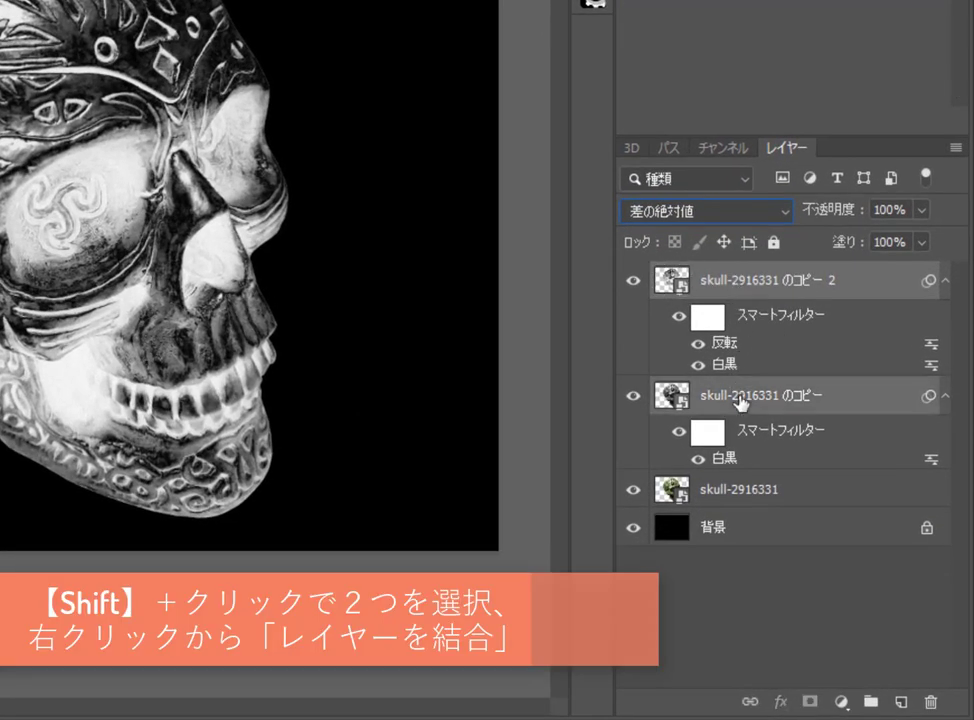
{"action": "right_click", "coordinate": [700, 400]}
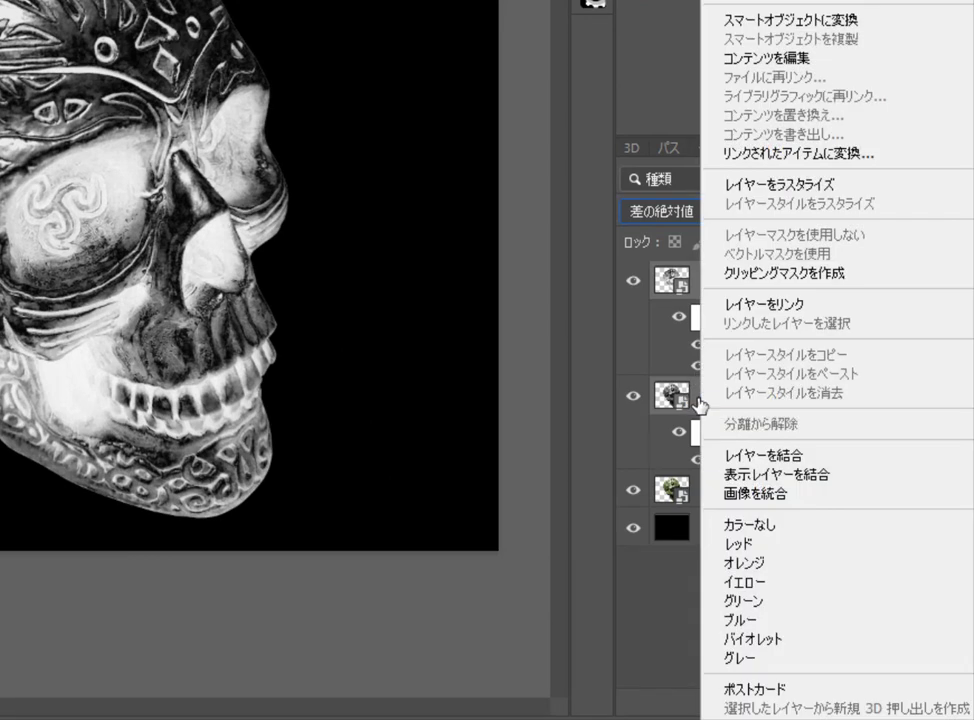
{"action": "left_click", "coordinate": [770, 456]}
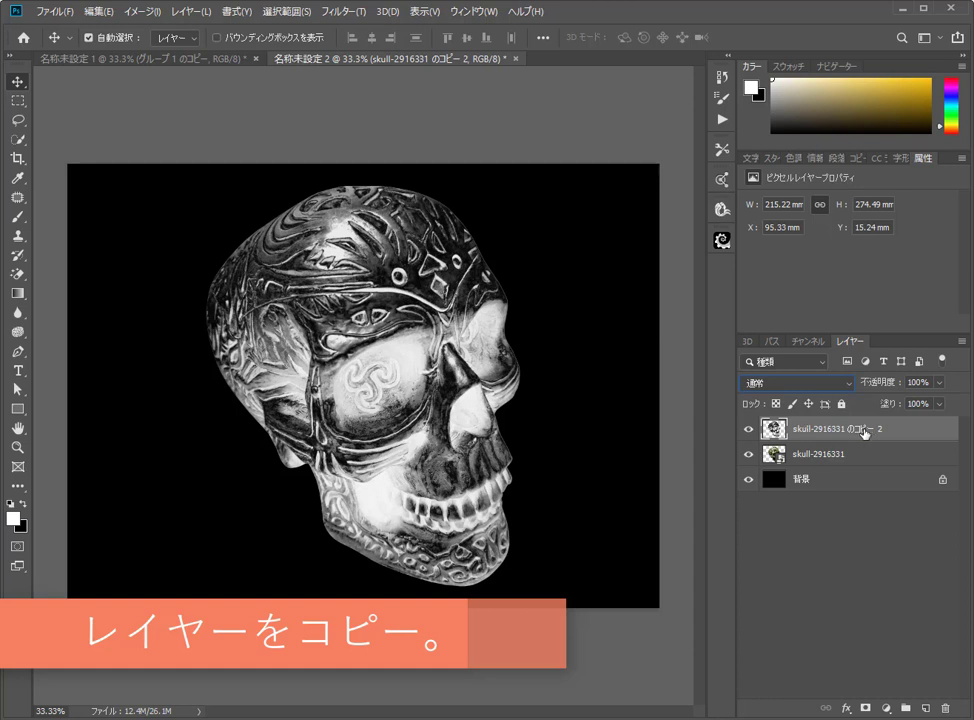
Duplicate the merged skull layer skull-2916331 のコピー 2 and invert the duplicate's tones
{"action": "left_click_drag", "start_coordinate": [872, 429], "coordinate": [926, 708]}
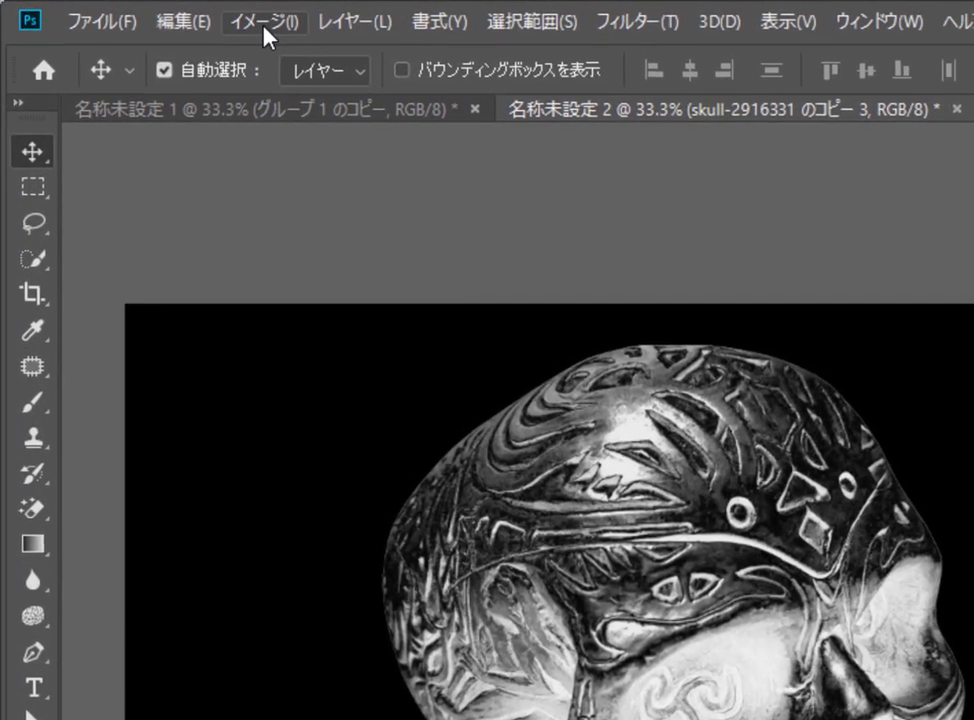
{"action": "left_click", "coordinate": [144, 12]}
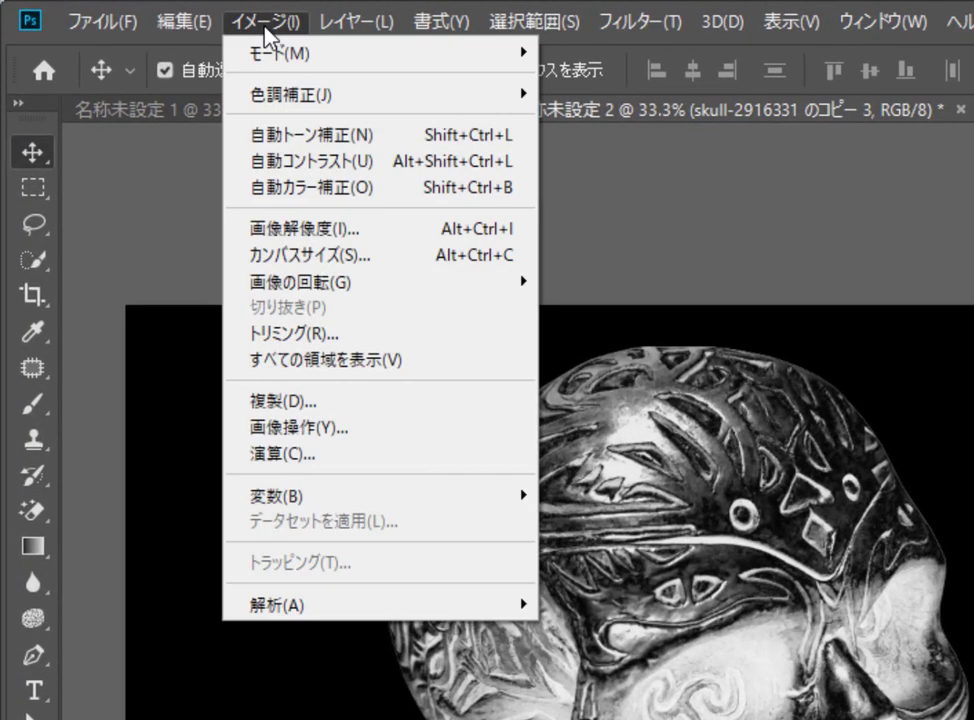
{"action": "mouse_move", "coordinate": [289, 96]}
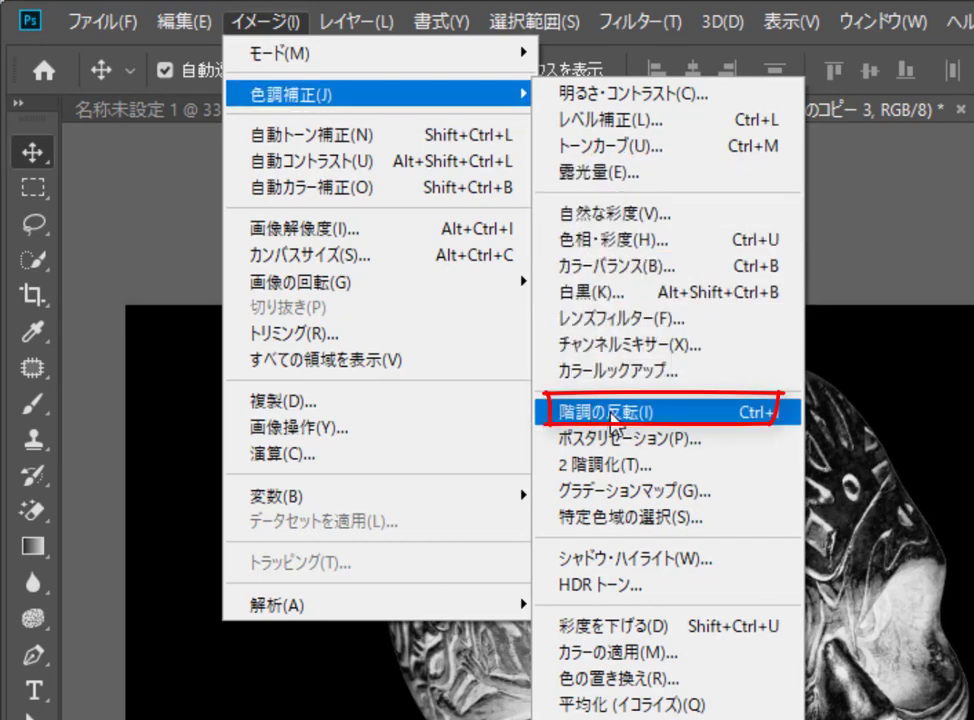
{"action": "left_click", "coordinate": [614, 418]}
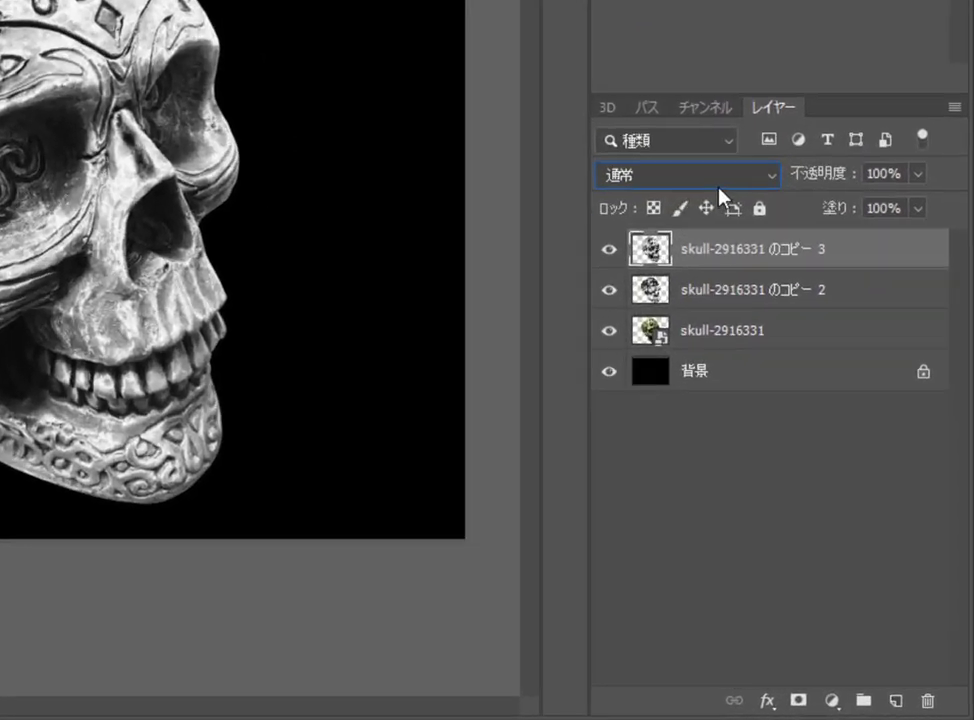
Set skull-2916331 のコピー 3 to the Difference (差の絶対値) blend mode and merge it with skull-2916331 のコピー 2
{"action": "left_click", "coordinate": [815, 385]}
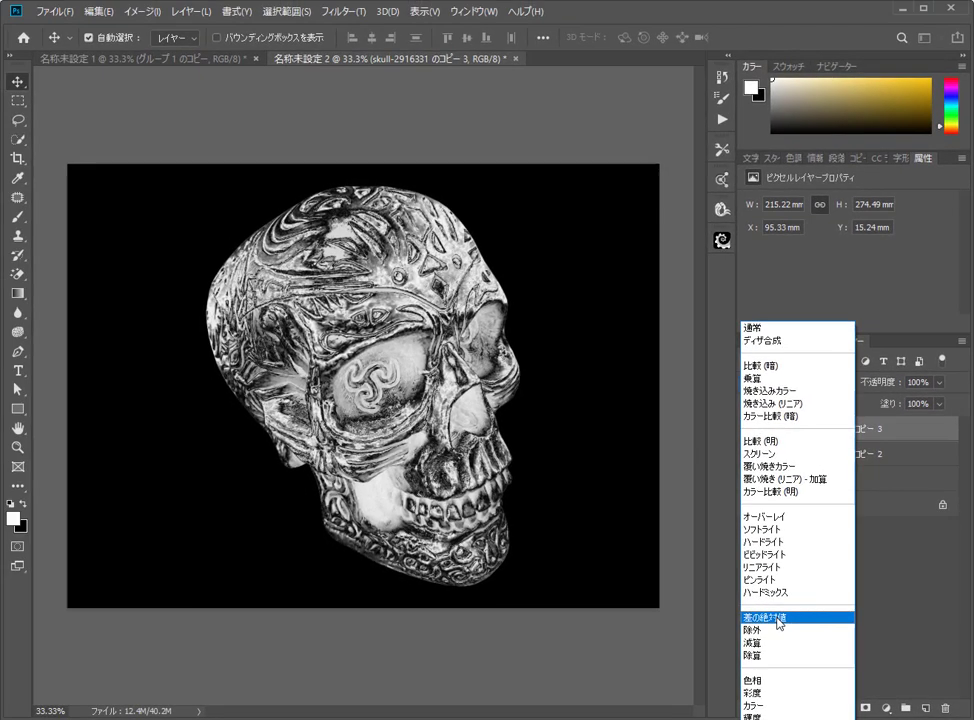
{"action": "left_click", "coordinate": [779, 619]}
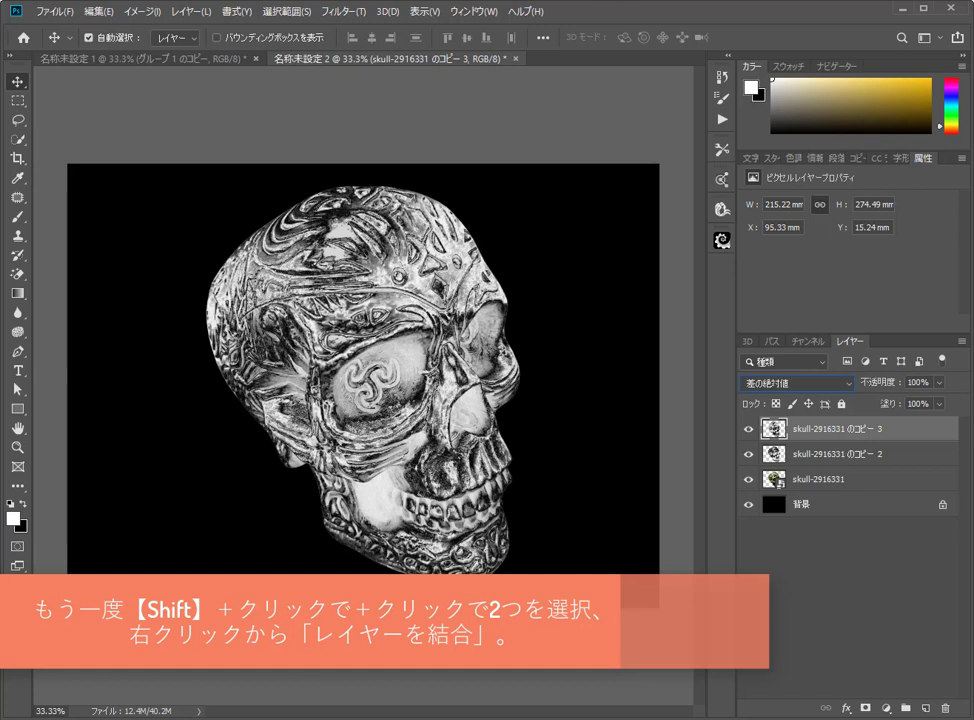
{"action": "left_click", "coordinate": [805, 455], "text": "shift"}
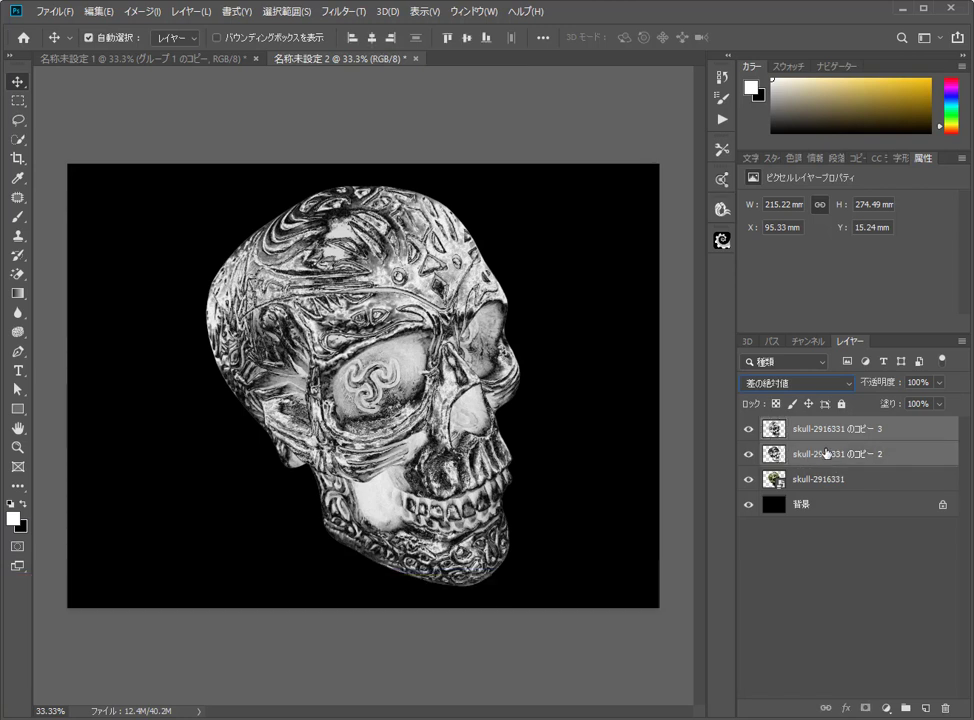
{"action": "right_click", "coordinate": [781, 451]}
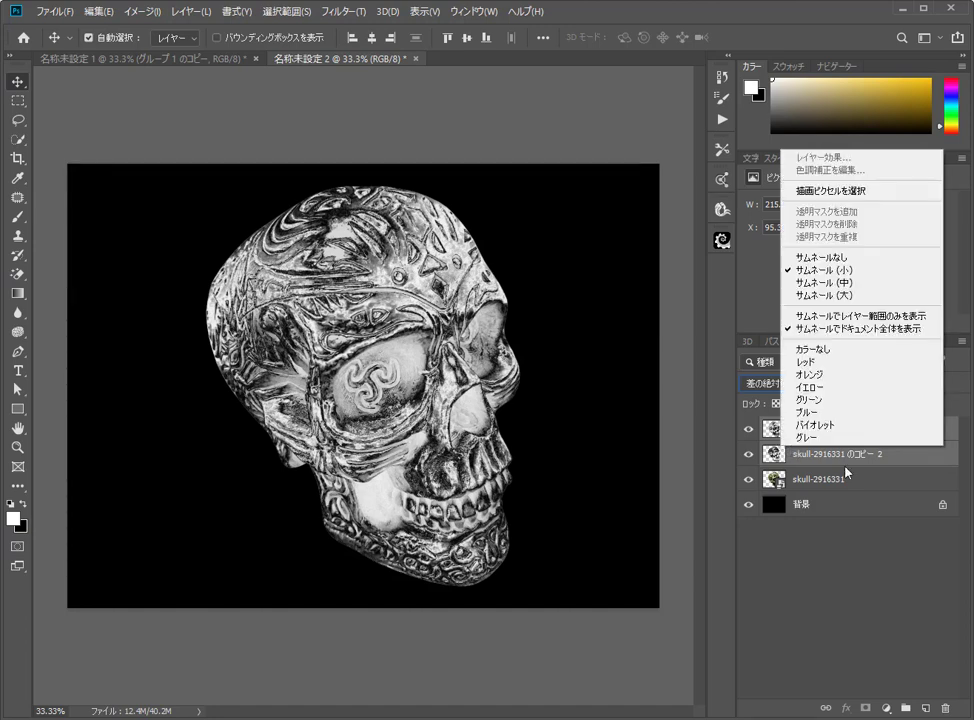
{"action": "right_click", "coordinate": [800, 459]}
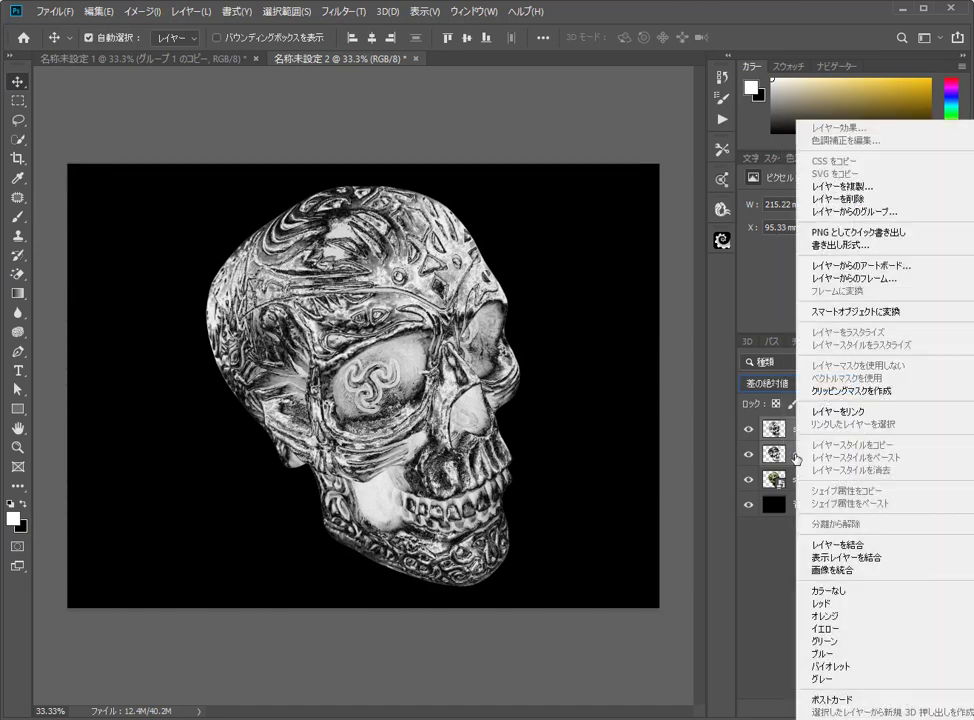
{"action": "left_click", "coordinate": [826, 546]}
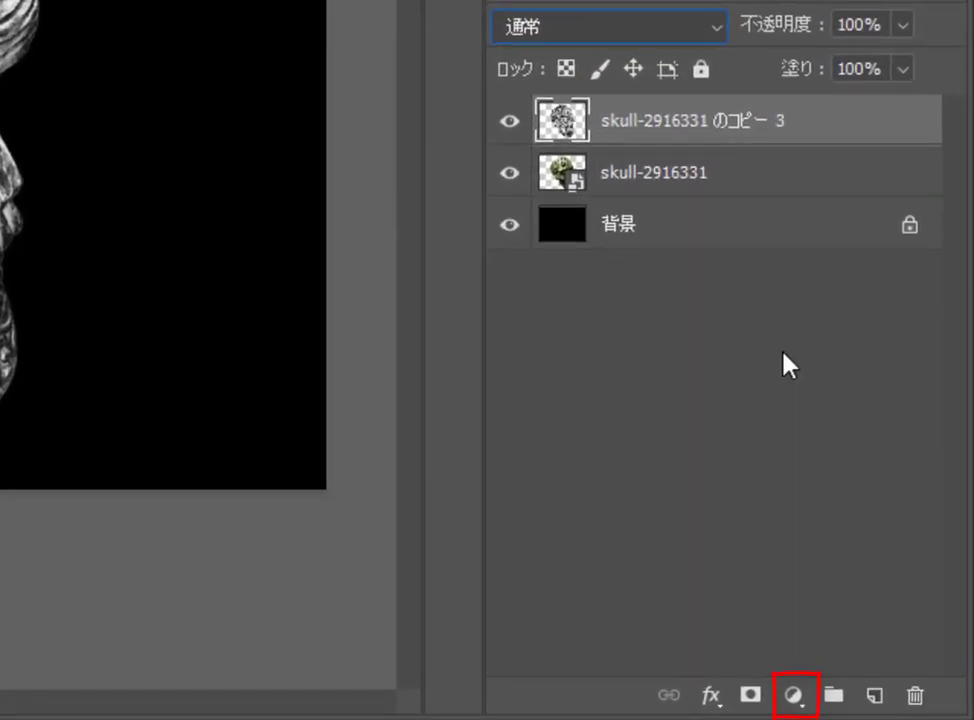
Add a Color Balance (カラーバランス) adjustment layer clipped to the merged skull layer, with its properties in a floating window
{"action": "left_click", "coordinate": [794, 695]}
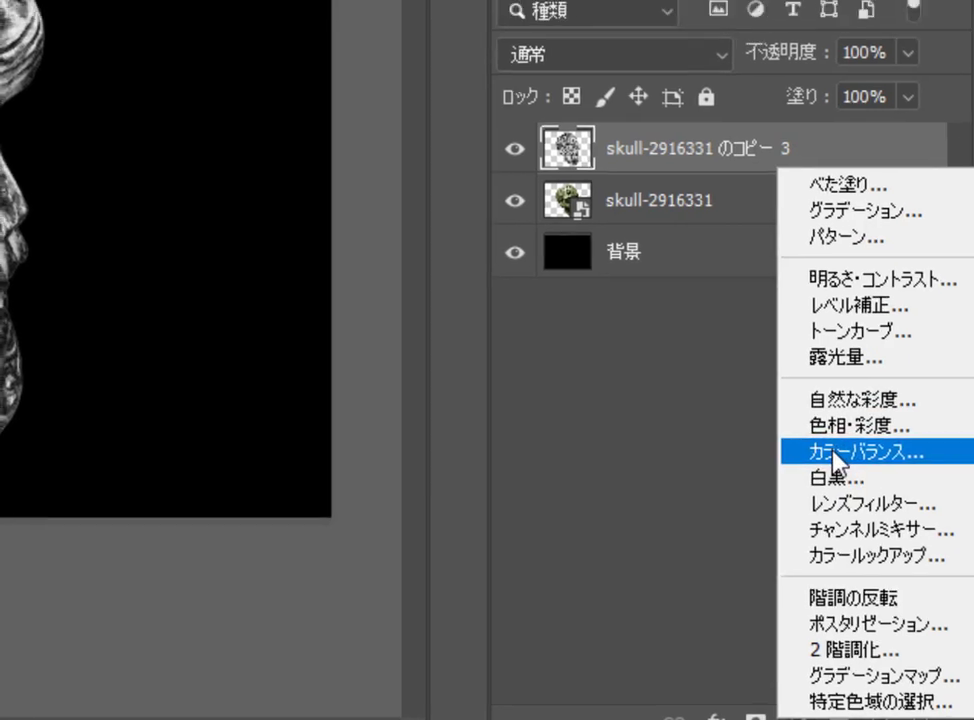
{"action": "left_click", "coordinate": [829, 428]}
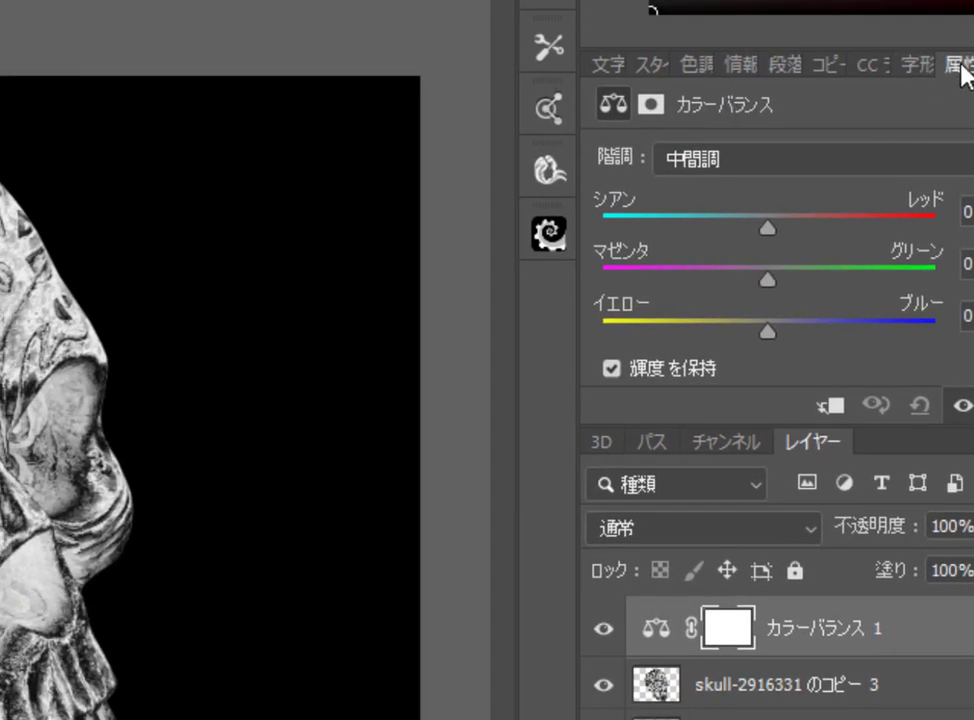
{"action": "left_click_drag", "start_coordinate": [958, 65], "coordinate": [40, 66]}
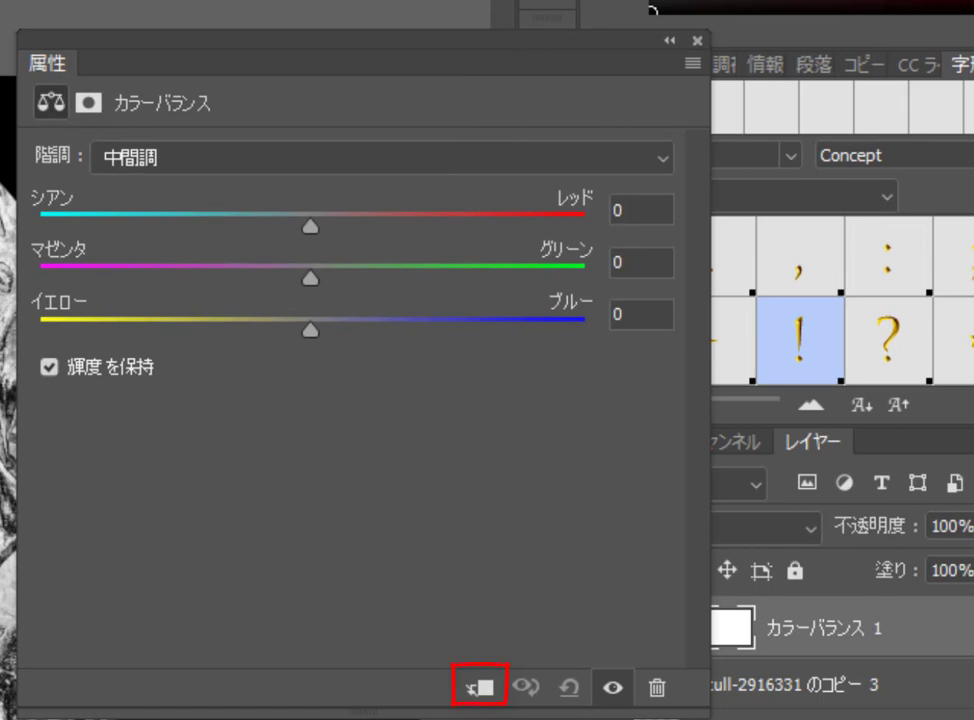
{"action": "left_click", "coordinate": [478, 690]}
{"action": "left_click", "coordinate": [480, 690]}
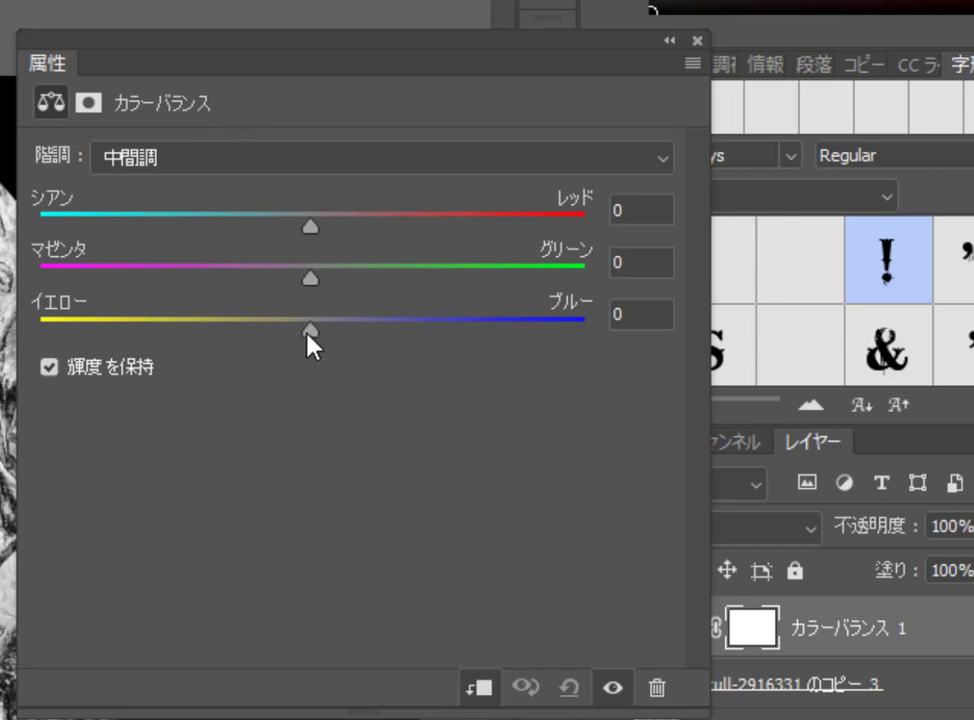
Set the color balance midtones (中間調) to Cyan–Red +15 and Yellow–Blue -65
{"action": "left_click_drag", "start_coordinate": [307, 335], "coordinate": [68, 330]}
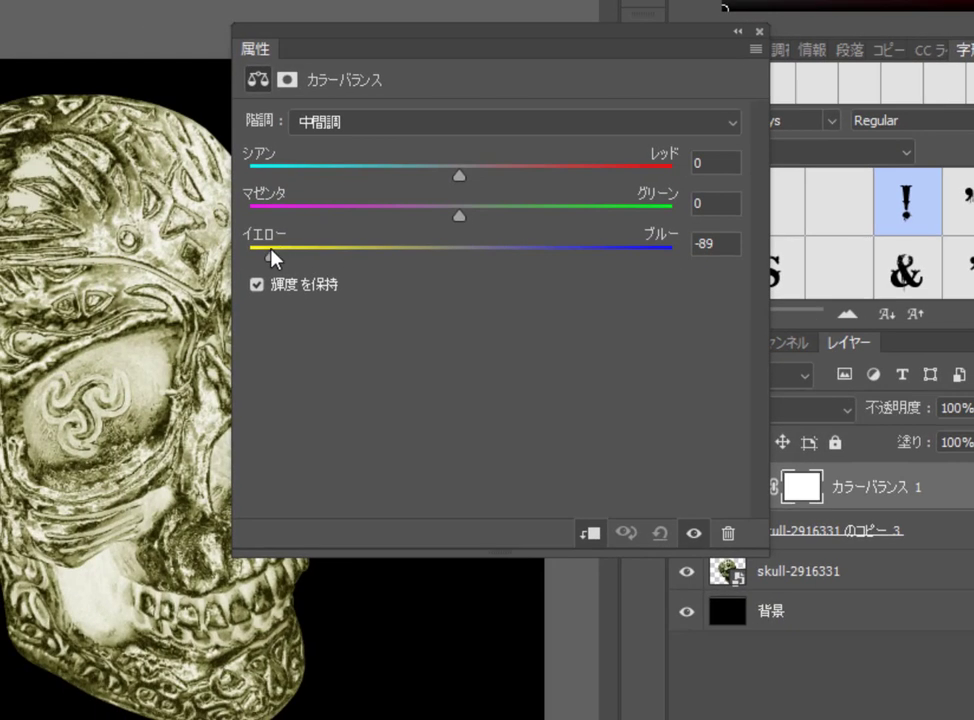
{"action": "left_click_drag", "start_coordinate": [270, 257], "coordinate": [322, 260]}
{"action": "left_click_drag", "start_coordinate": [458, 177], "coordinate": [492, 177]}
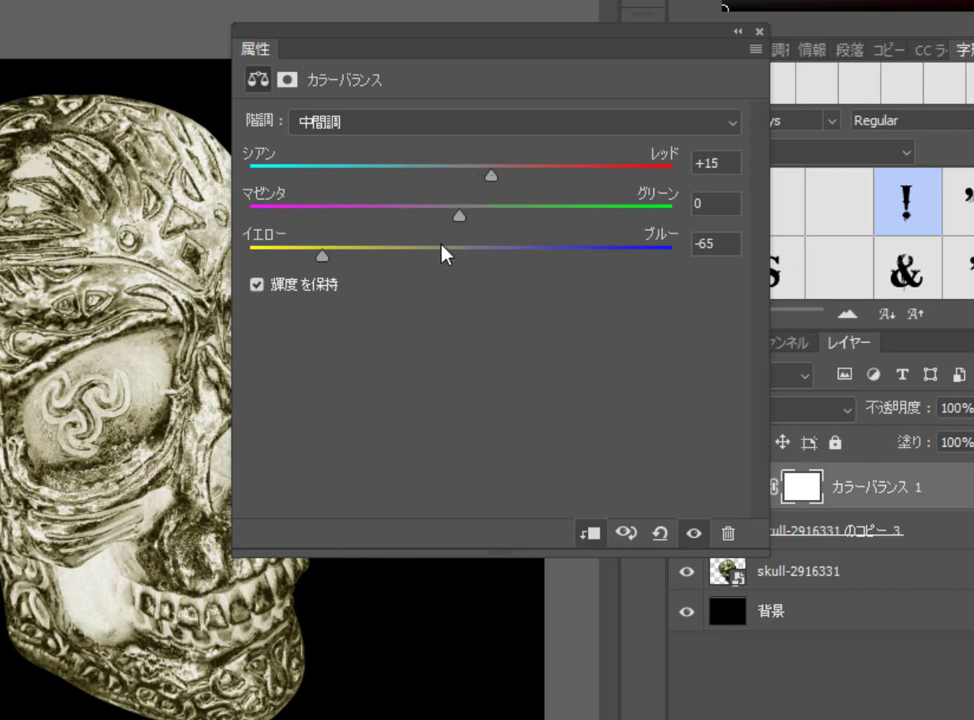
Set the color balance shadows (シャドウ) to Cyan–Red +15 and Yellow–Blue -20
{"action": "left_click", "coordinate": [714, 131]}
{"action": "left_click", "coordinate": [713, 142]}
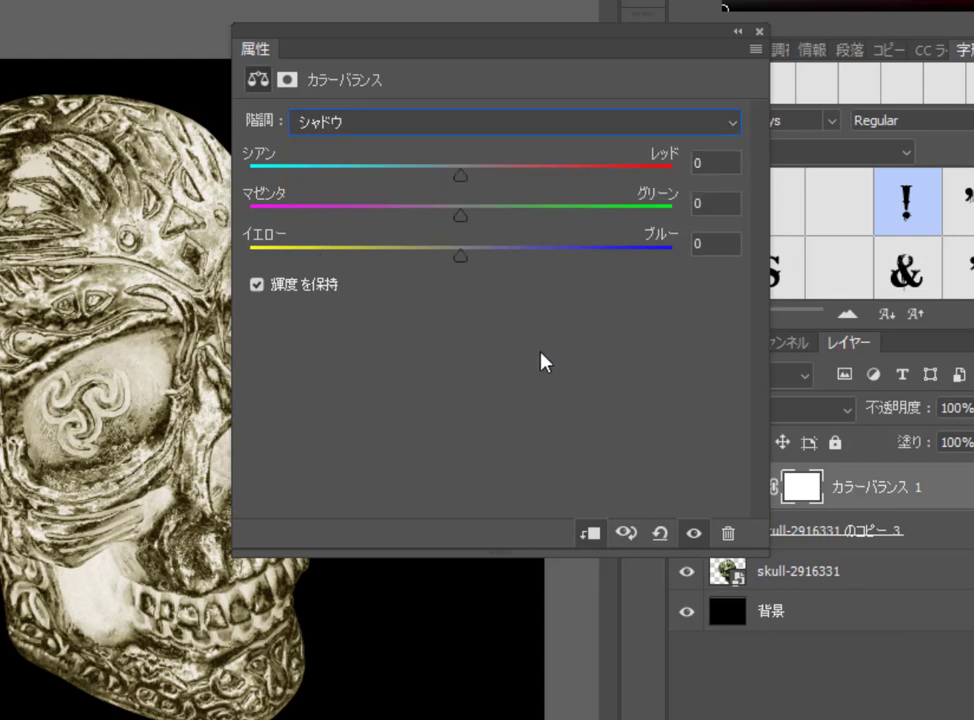
{"action": "left_click_drag", "start_coordinate": [461, 180], "coordinate": [494, 185]}
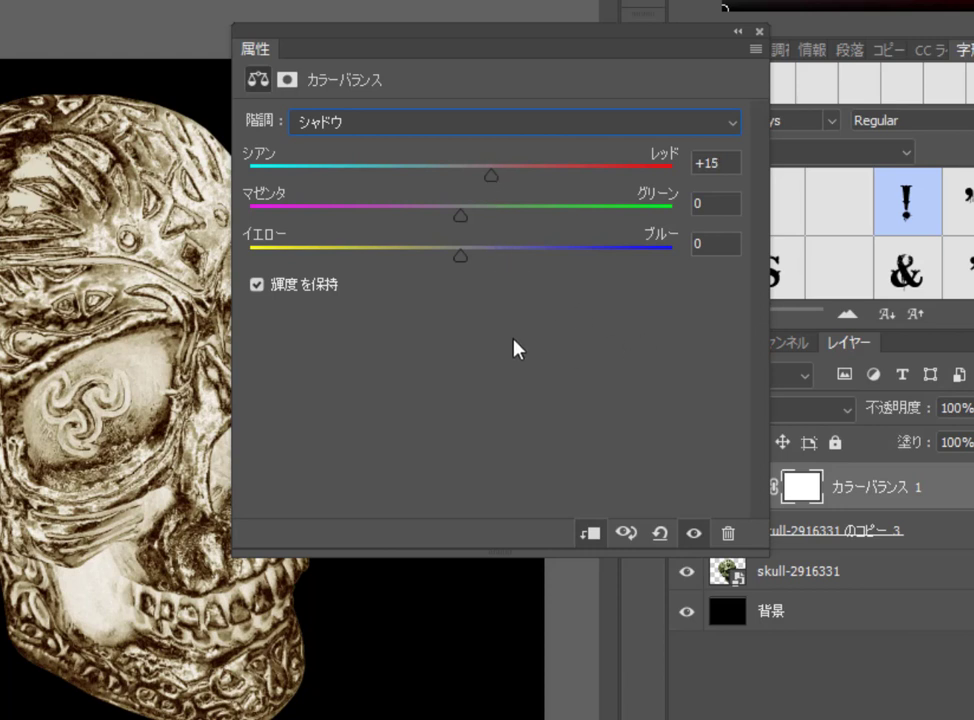
{"action": "left_click_drag", "start_coordinate": [461, 266], "coordinate": [418, 258]}
Set the color balance highlights (ハイライト) to Cyan–Red +5 and Yellow–Blue +15, and dock the properties window again
{"action": "left_click", "coordinate": [622, 123]}
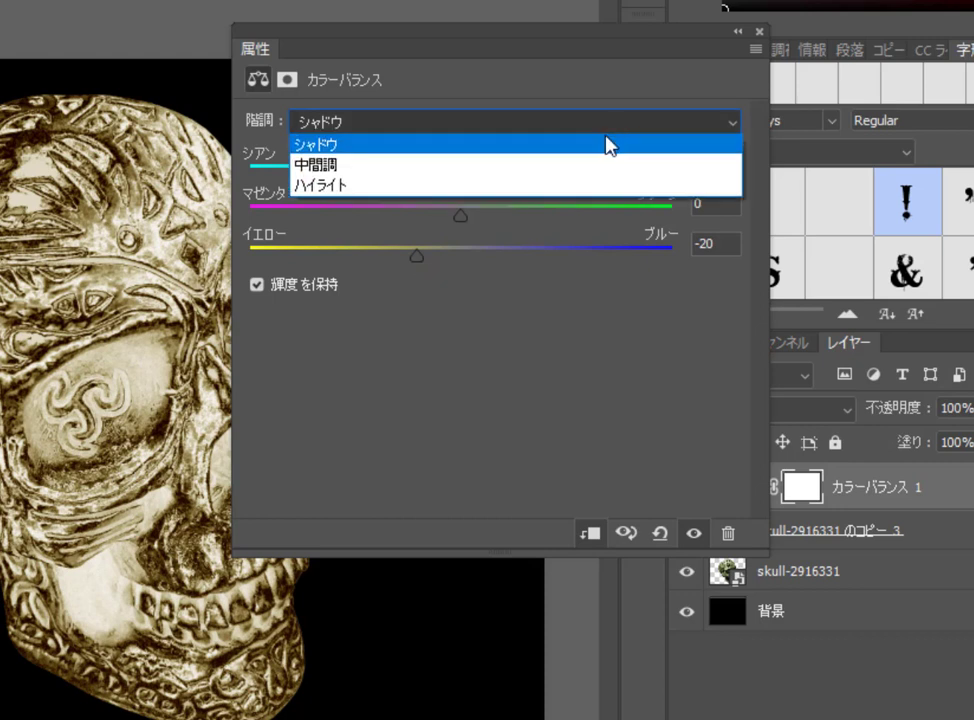
{"action": "left_click", "coordinate": [539, 187]}
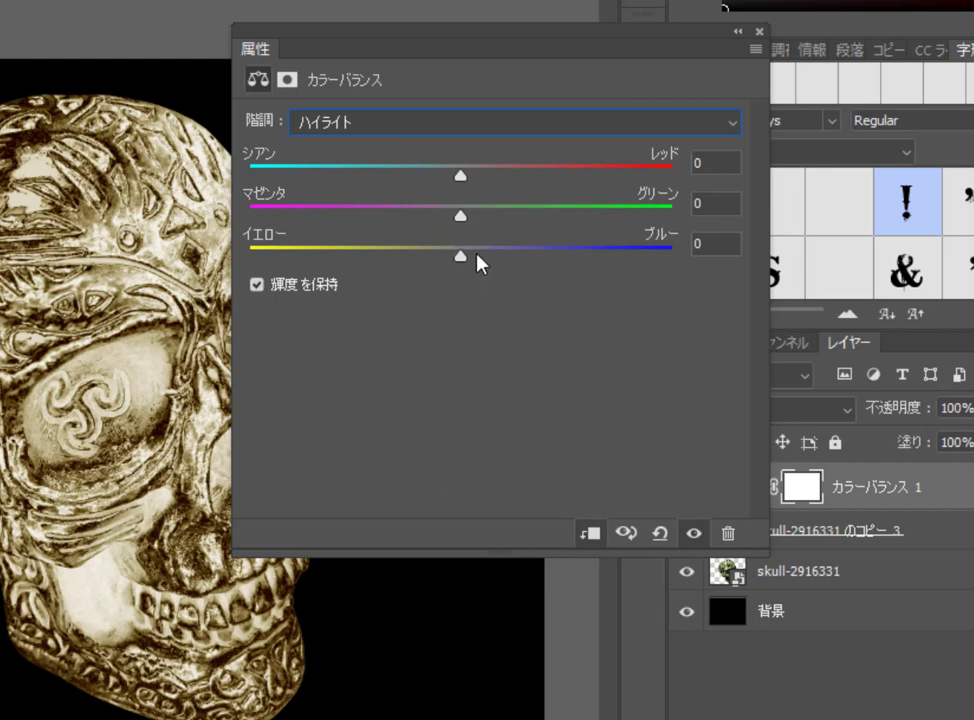
{"action": "mouse_move", "coordinate": [462, 179]}
{"action": "left_mouse_down"}
{"action": "mouse_move", "coordinate": [507, 179]}
{"action": "mouse_move", "coordinate": [473, 181]}
{"action": "left_mouse_up"}
{"action": "left_click_drag", "start_coordinate": [461, 259], "coordinate": [494, 259]}
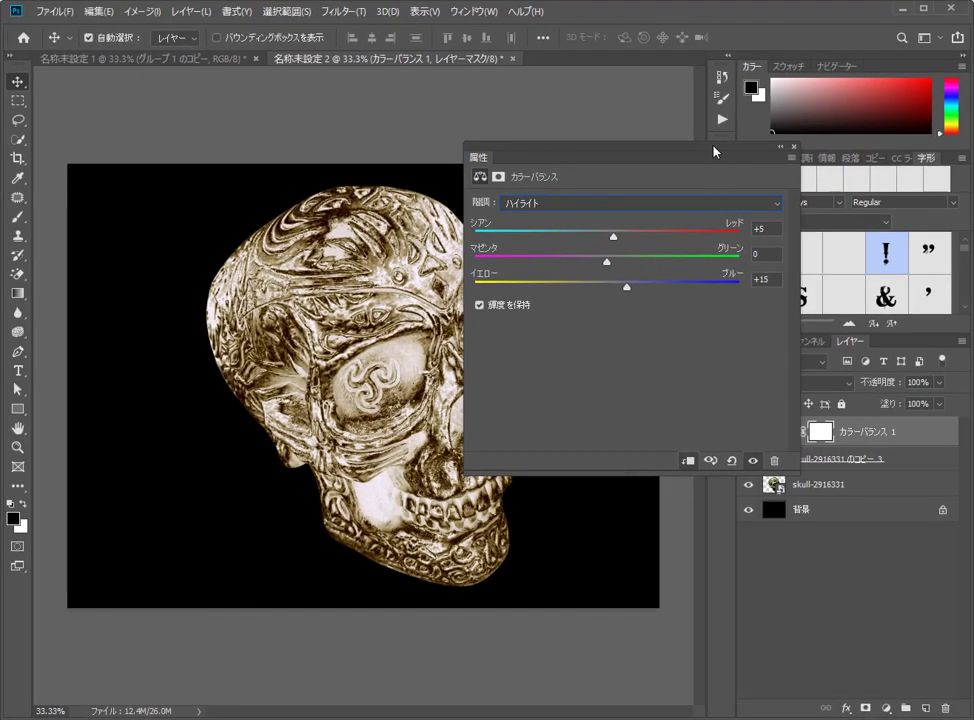
{"action": "left_click_drag", "start_coordinate": [722, 158], "coordinate": [854, 163]}
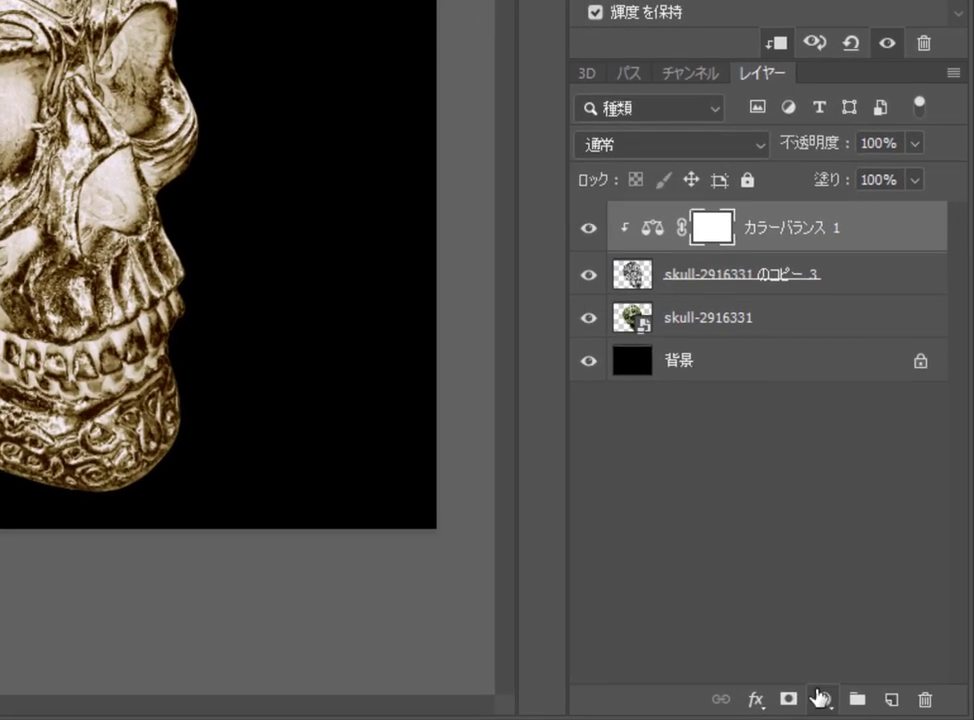
Add a Levels (レベル補正) adjustment layer above カラーバランス 1 and float its properties in a separate window
{"action": "left_click", "coordinate": [878, 707]}
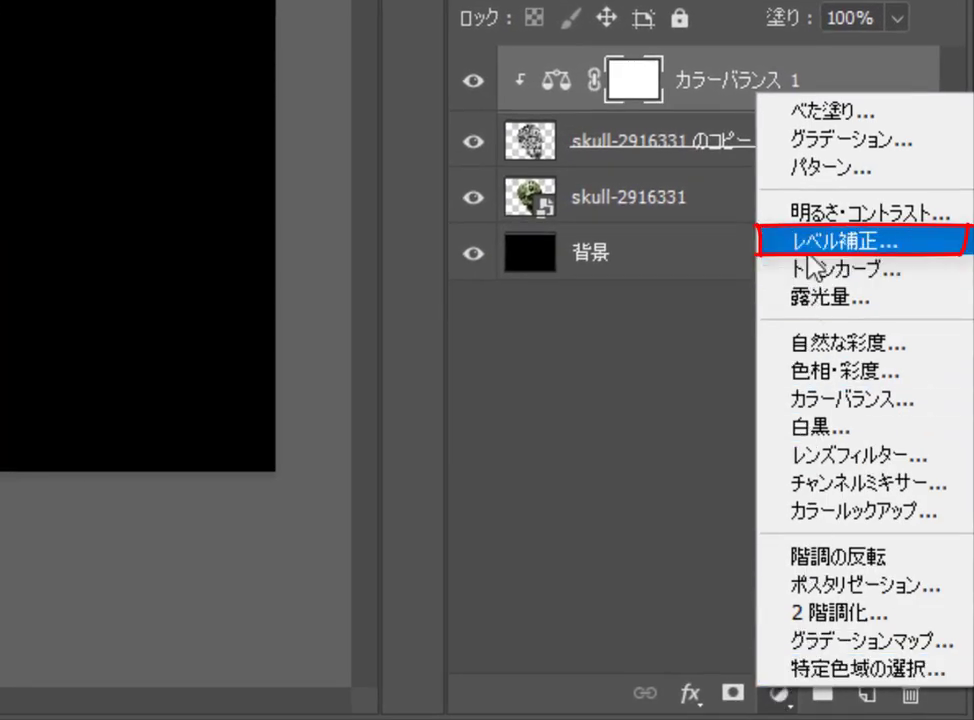
{"action": "left_click", "coordinate": [818, 244]}
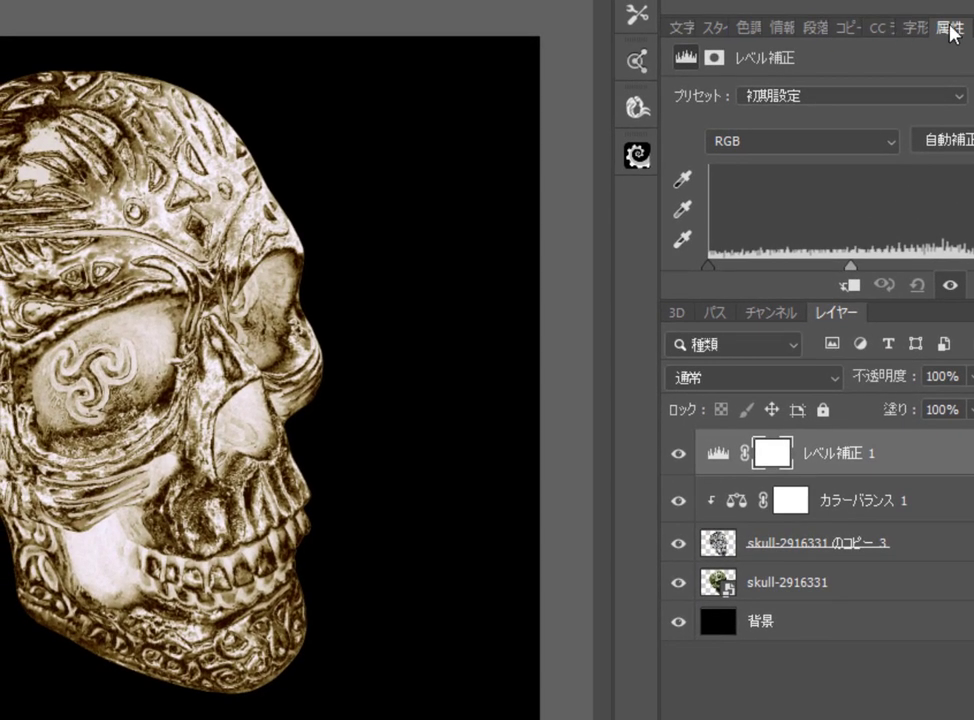
{"action": "left_click_drag", "start_coordinate": [952, 33], "coordinate": [280, 40]}
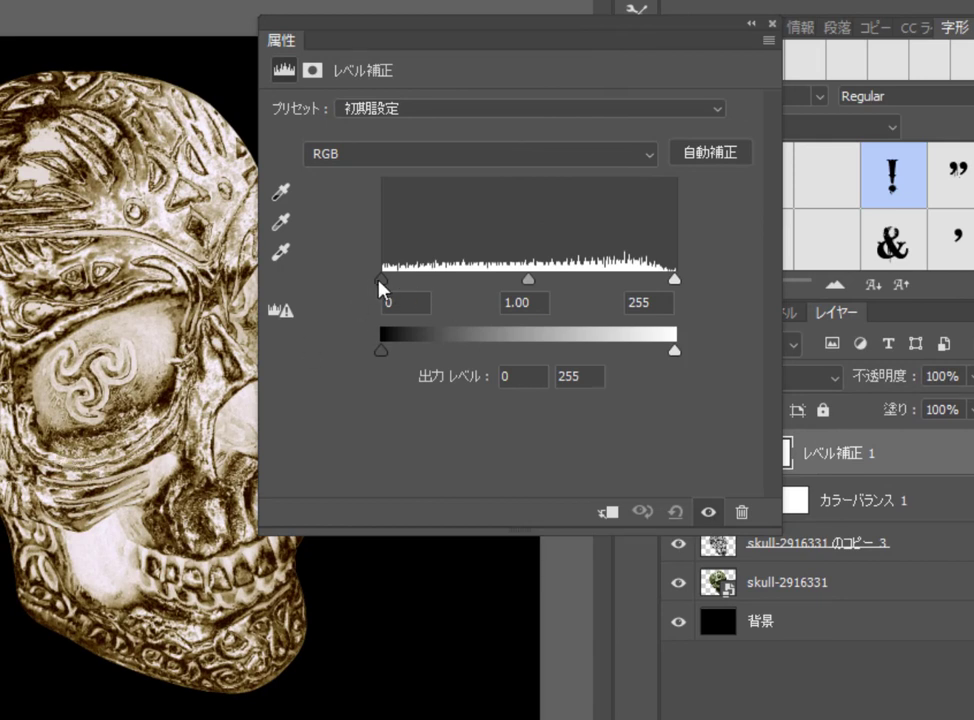
Set the Levels shadow input to 15 and midtone to 0.80, clip the adjustment to the skull layer, and dock its properties
{"action": "left_click_drag", "start_coordinate": [381, 282], "coordinate": [399, 280]}
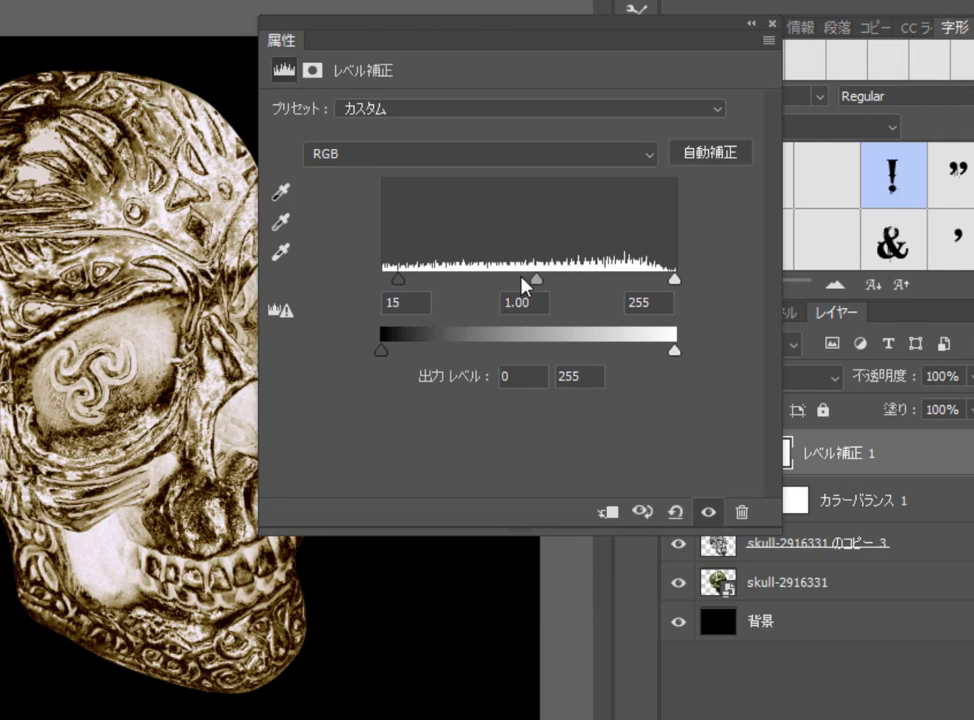
{"action": "left_click_drag", "start_coordinate": [535, 279], "coordinate": [559, 275]}
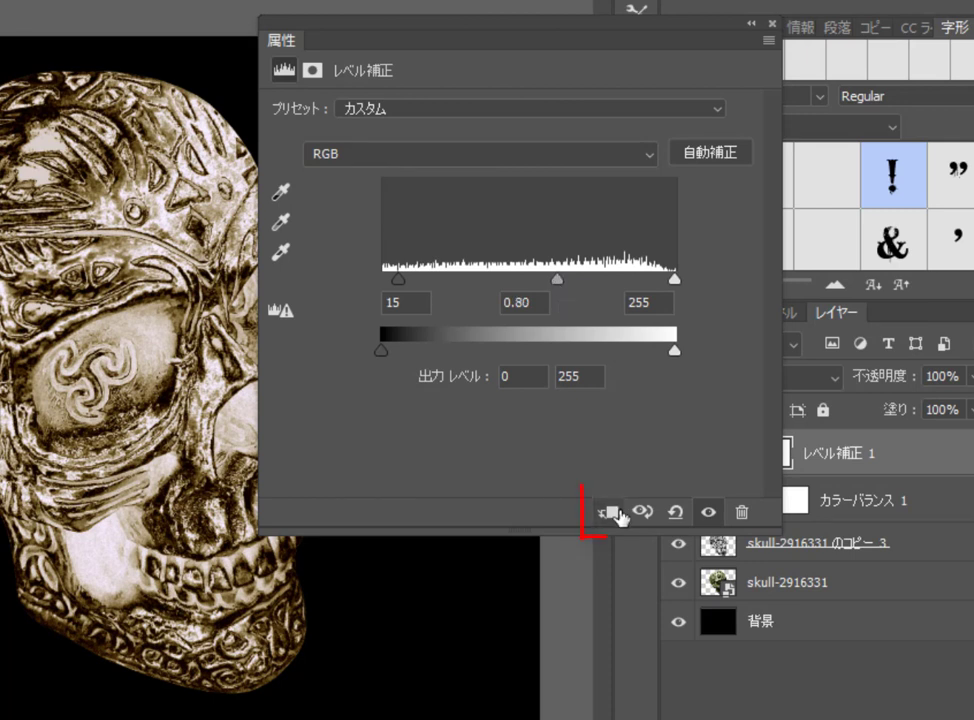
{"action": "left_click", "coordinate": [612, 513]}
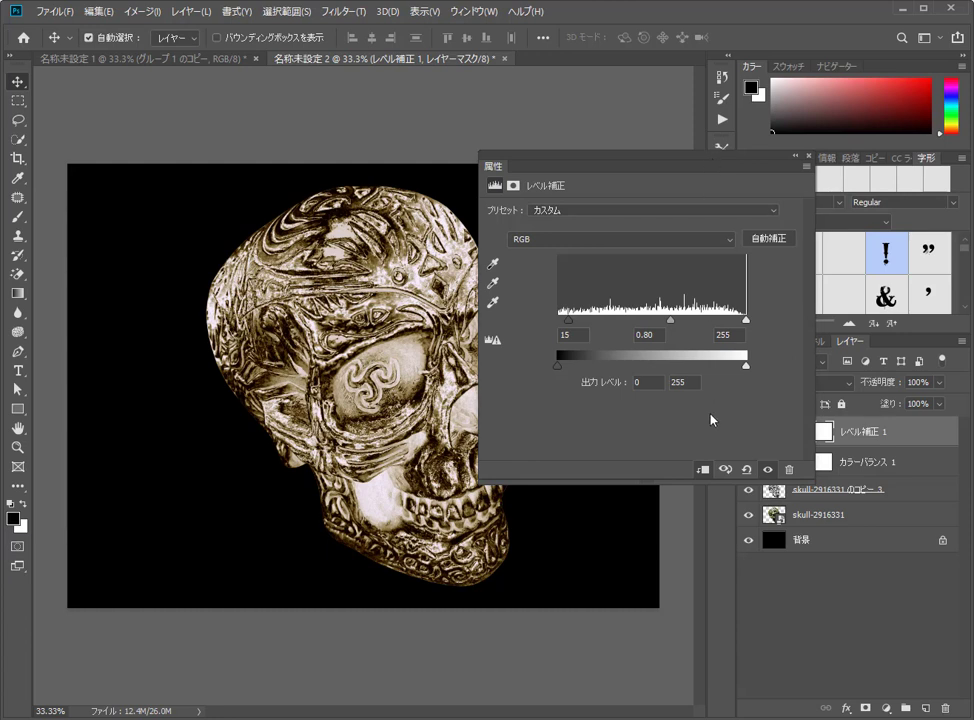
{"action": "left_click_drag", "start_coordinate": [659, 159], "coordinate": [846, 160]}
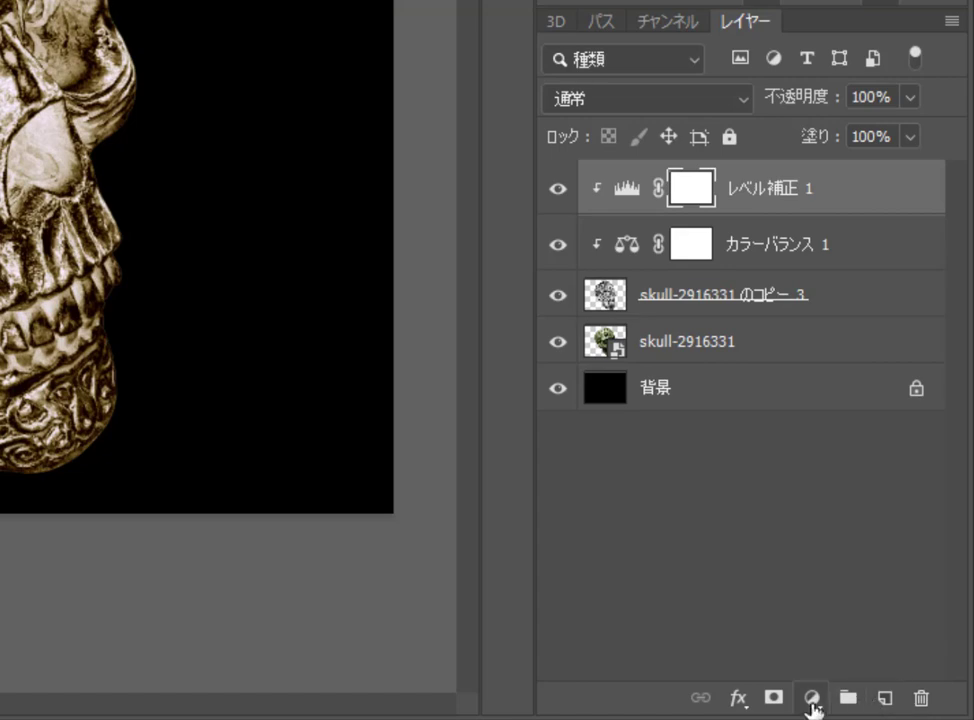
Add a Vibrance (自然な彩度) adjustment layer clipped to the skull layer, with its properties in a floating window
{"action": "left_click", "coordinate": [812, 697]}
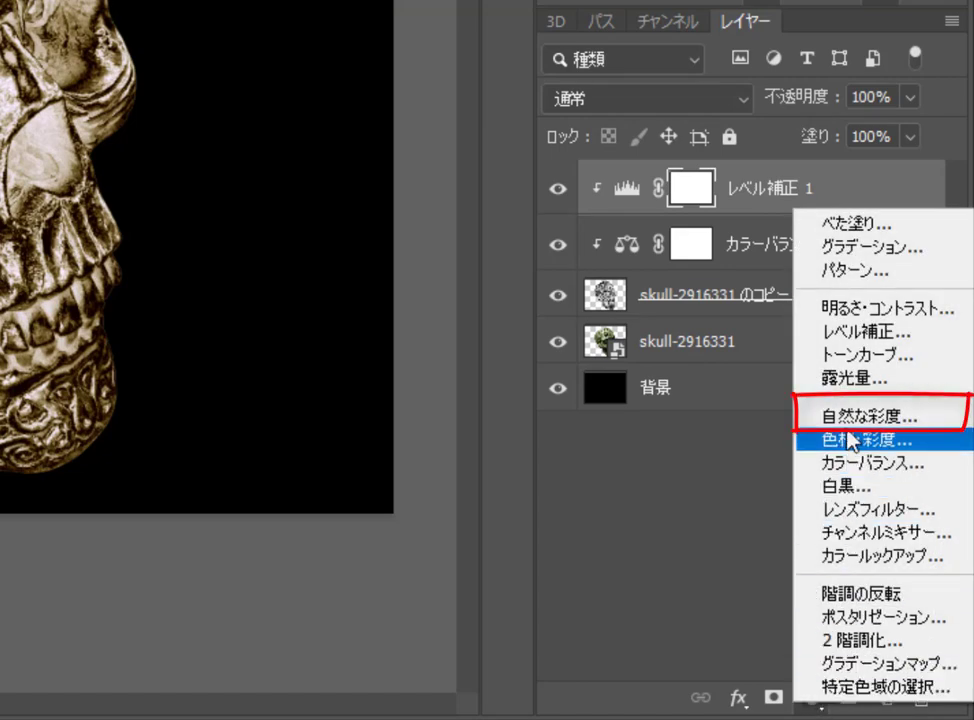
{"action": "left_click", "coordinate": [850, 415]}
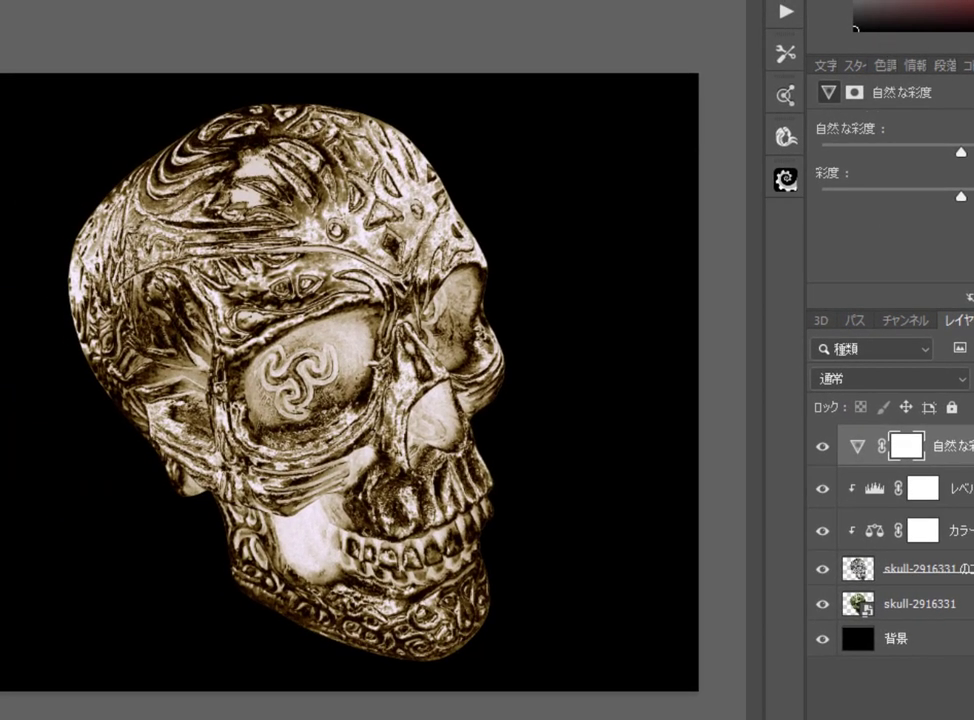
{"action": "left_click_drag", "start_coordinate": [968, 65], "coordinate": [476, 17]}
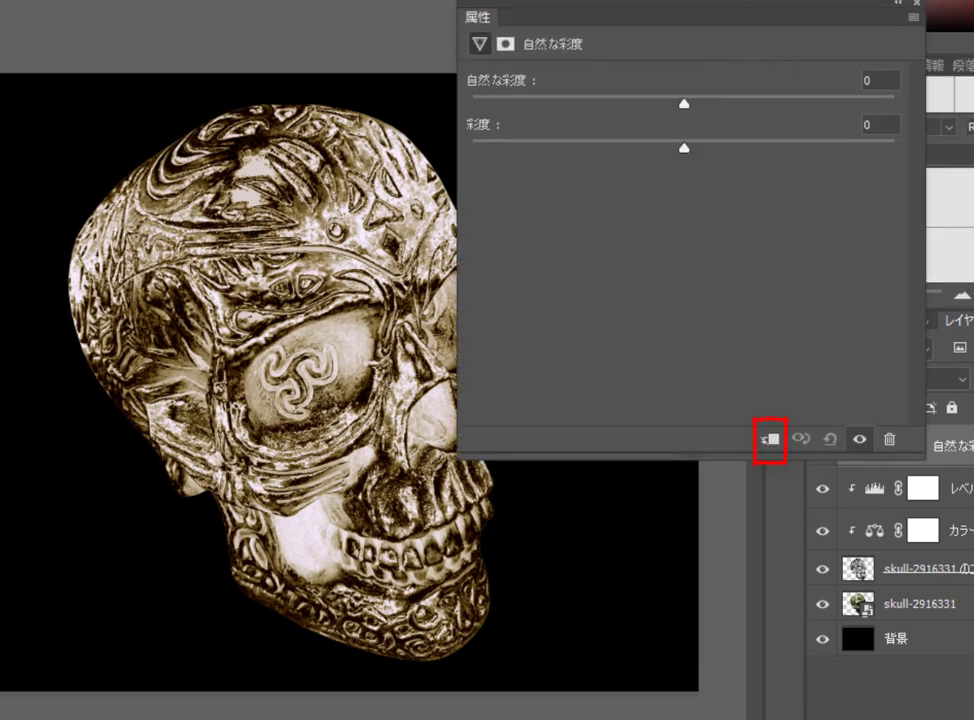
{"action": "left_click", "coordinate": [767, 443]}
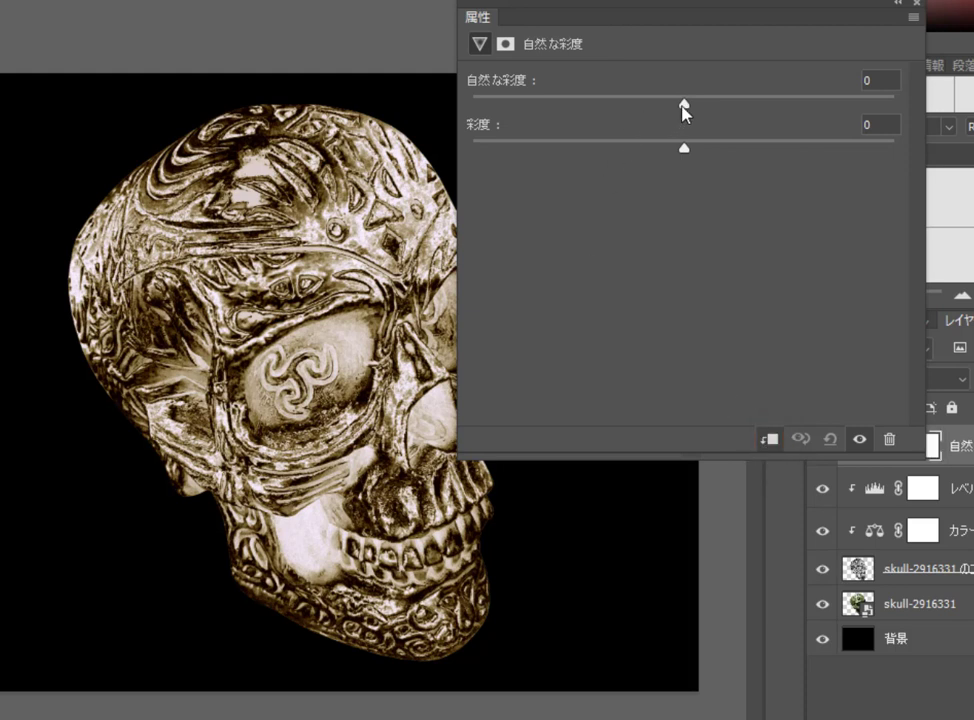
Set Vibrance (自然な彩度) to +100 and Saturation (彩度) to +10, and dock the properties window again
{"action": "left_click_drag", "start_coordinate": [683, 104], "coordinate": [921, 104]}
{"action": "left_click_drag", "start_coordinate": [684, 148], "coordinate": [566, 148]}
{"action": "left_click_drag", "start_coordinate": [651, 147], "coordinate": [704, 152]}
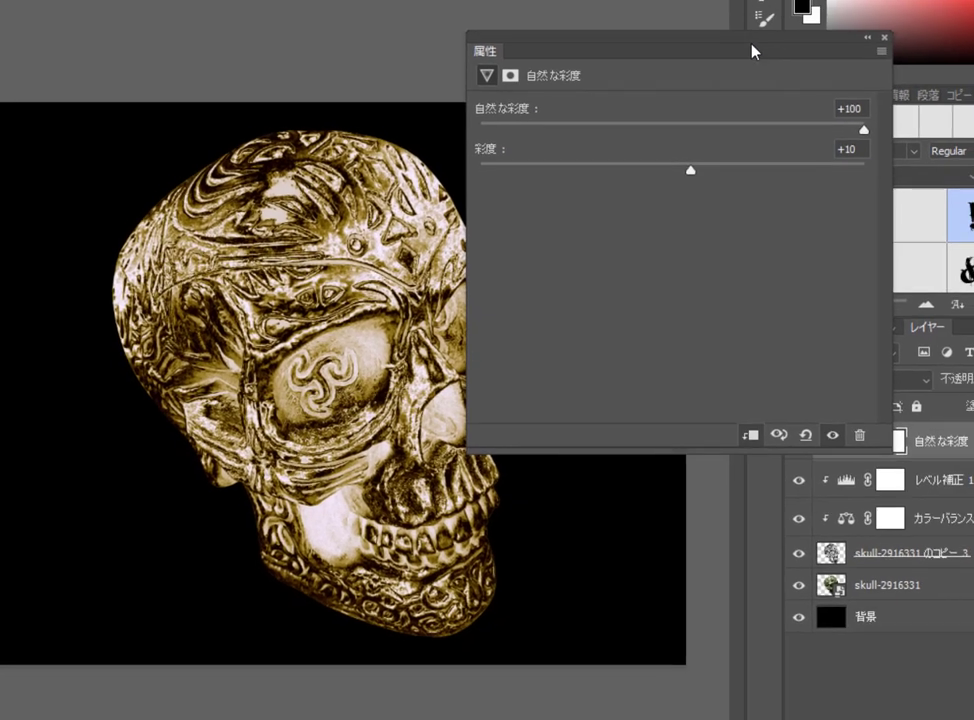
{"action": "left_click_drag", "start_coordinate": [773, 16], "coordinate": [945, 78]}
{"action": "left_click_drag", "start_coordinate": [836, 170], "coordinate": [836, 168]}
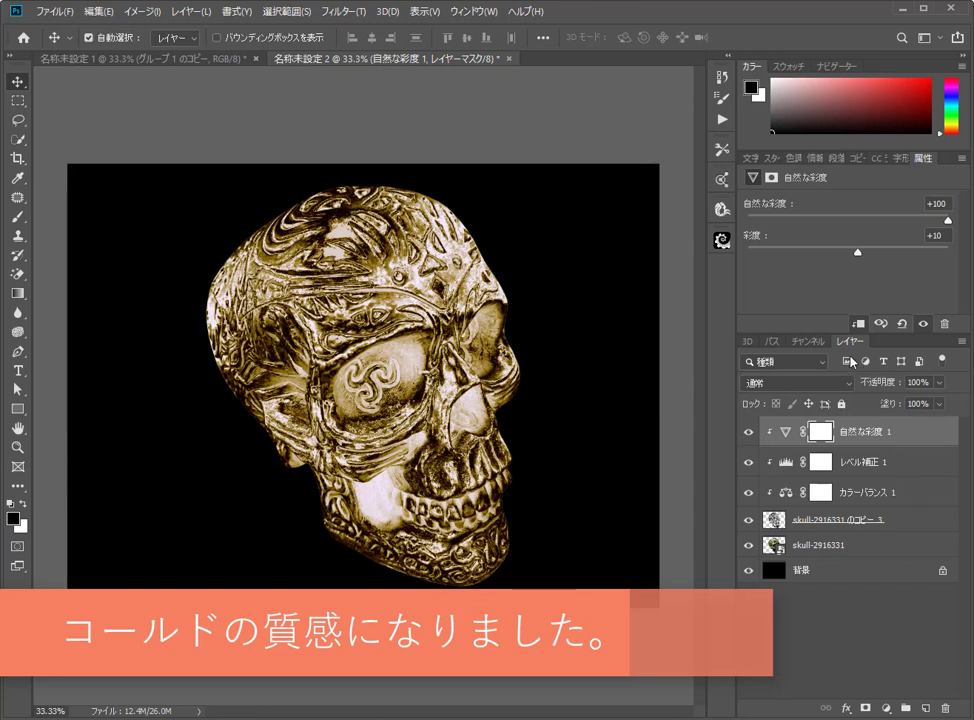
Change the midtones (中間調) of カラーバランス 1 to Cyan–Red -26 and Yellow–Blue +7 for a silver tone
{"action": "left_click", "coordinate": [785, 497]}
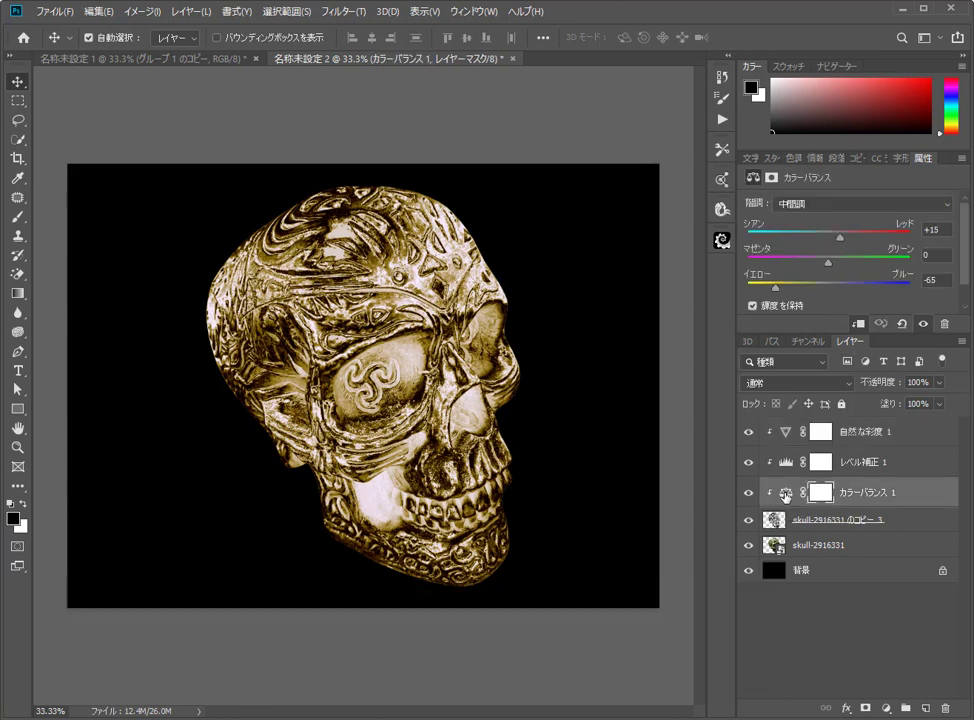
{"action": "left_click_drag", "start_coordinate": [776, 287], "coordinate": [834, 292]}
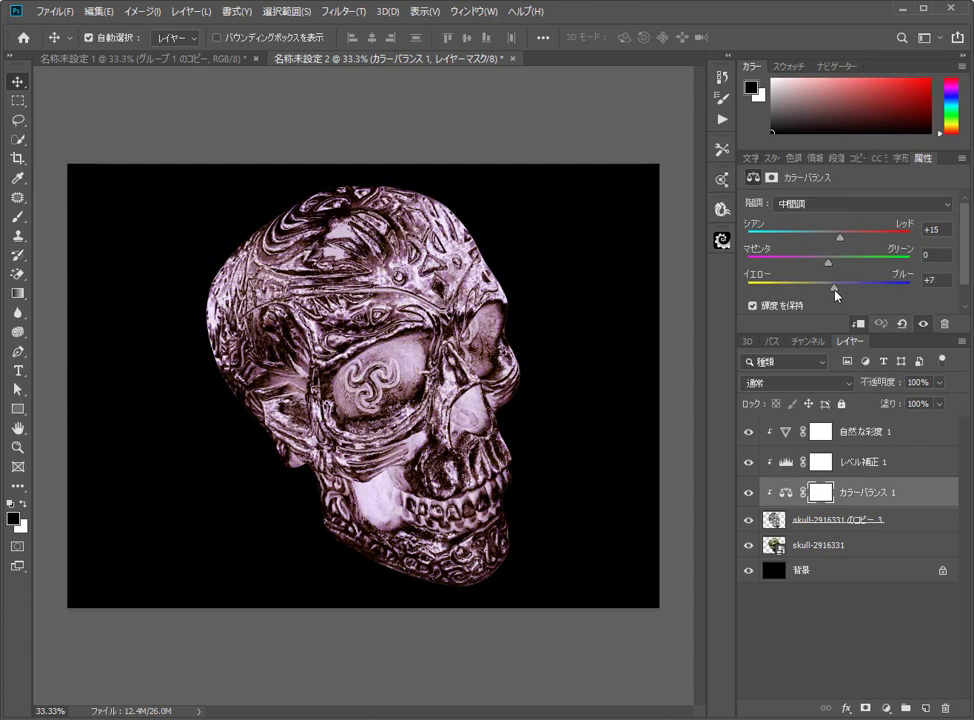
{"action": "left_click_drag", "start_coordinate": [841, 245], "coordinate": [815, 244]}
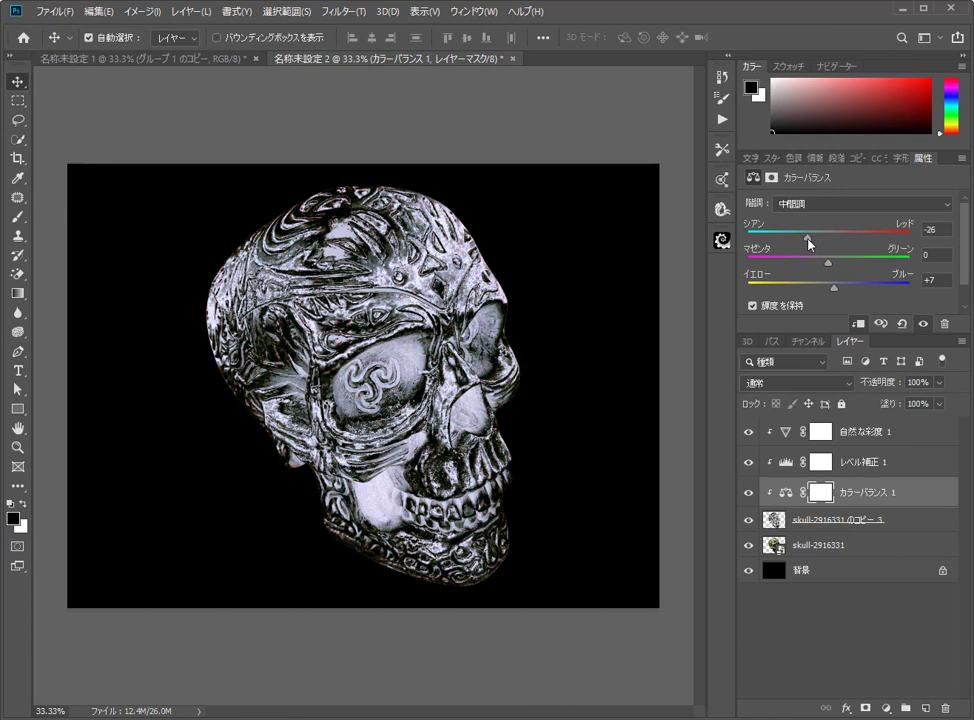
Set the color balance shadows (シャドウ) to Yellow–Blue -21 and fine-tune their Cyan–Red balance
{"action": "left_click", "coordinate": [888, 208]}
{"action": "left_click", "coordinate": [862, 221]}
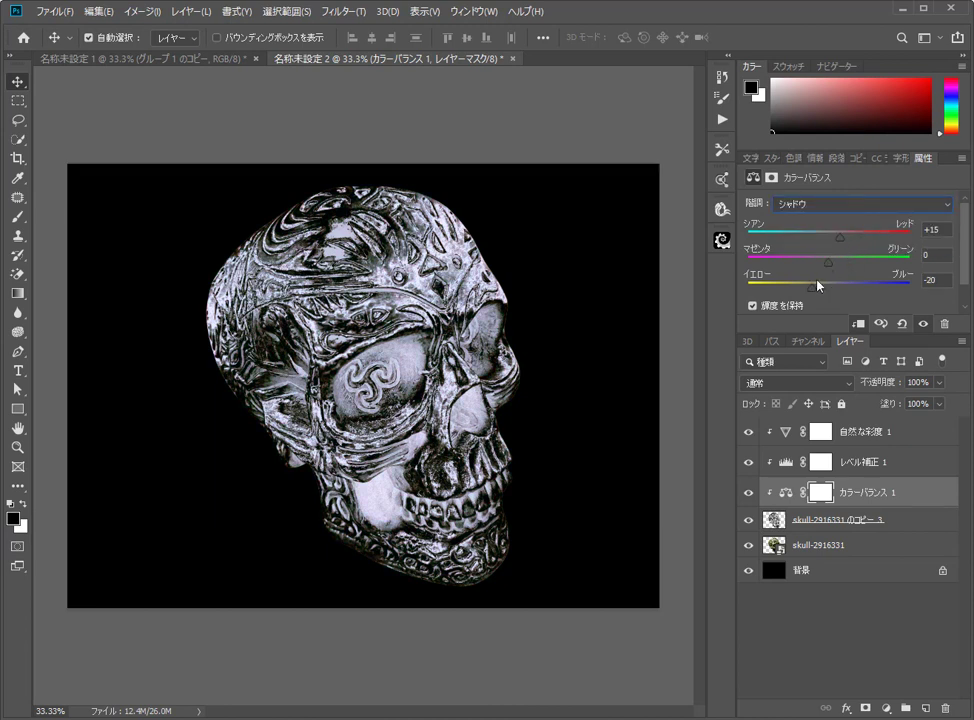
{"action": "mouse_move", "coordinate": [818, 286]}
{"action": "left_mouse_down"}
{"action": "mouse_move", "coordinate": [850, 288]}
{"action": "mouse_move", "coordinate": [798, 289]}
{"action": "mouse_move", "coordinate": [812, 290]}
{"action": "left_mouse_up"}
{"action": "mouse_move", "coordinate": [838, 241]}
{"action": "left_mouse_down"}
{"action": "mouse_move", "coordinate": [850, 244]}
{"action": "mouse_move", "coordinate": [828, 244]}
{"action": "mouse_move", "coordinate": [836, 245]}
{"action": "left_mouse_up"}
Set the color balance highlights (ハイライト) to Cyan–Red +6 and Yellow–Blue +12
{"action": "left_click", "coordinate": [878, 205]}
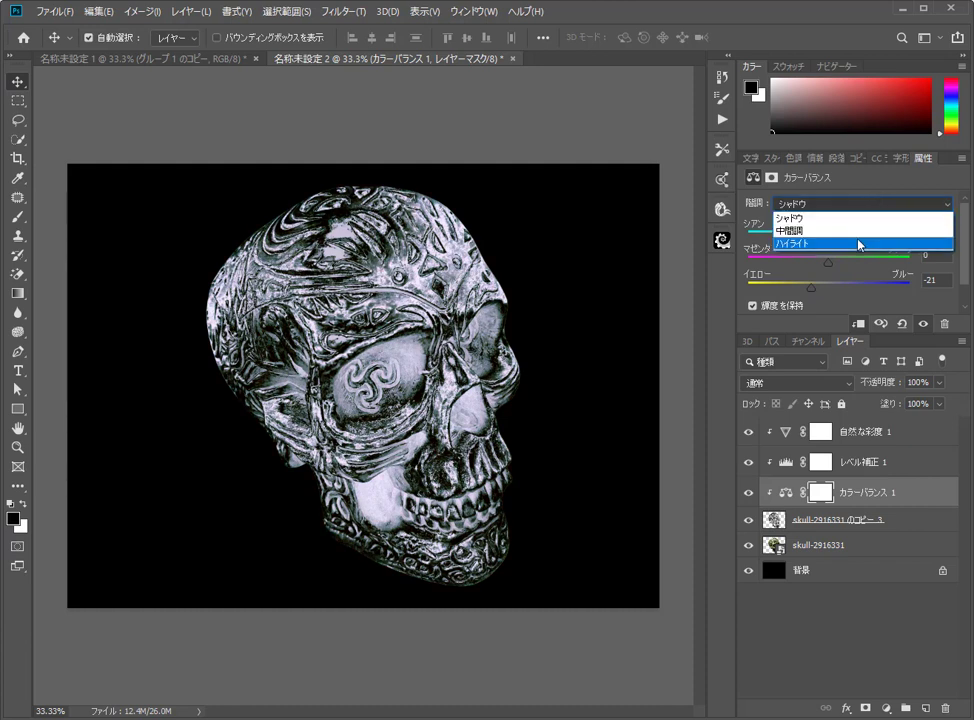
{"action": "left_click", "coordinate": [860, 244]}
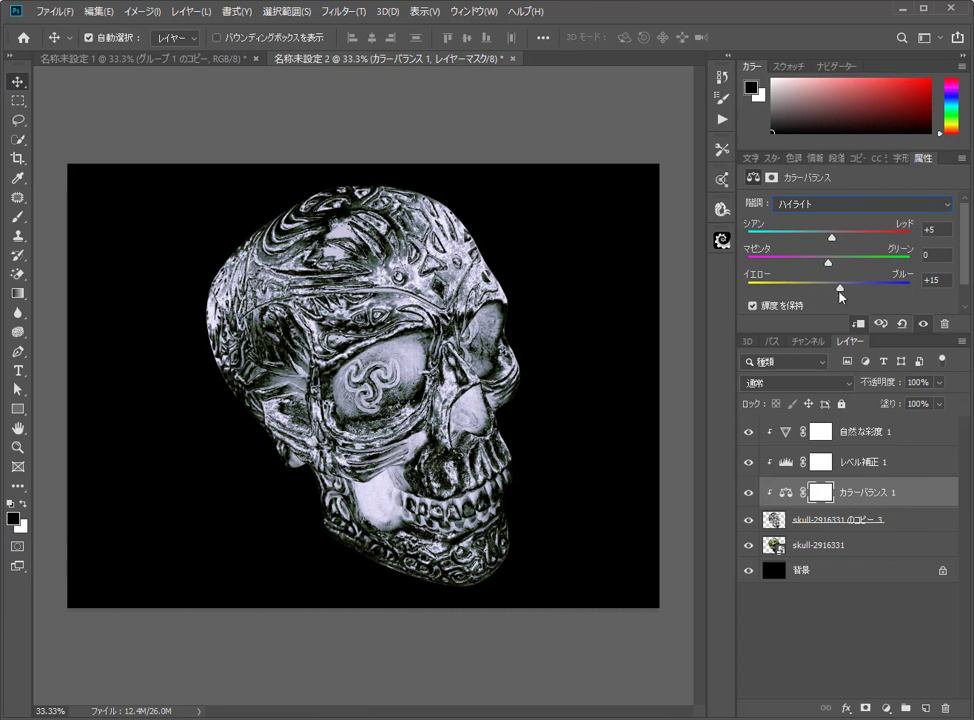
{"action": "mouse_move", "coordinate": [840, 293]}
{"action": "left_mouse_down"}
{"action": "mouse_move", "coordinate": [821, 293]}
{"action": "mouse_move", "coordinate": [842, 293]}
{"action": "mouse_move", "coordinate": [833, 293]}
{"action": "left_mouse_up"}
{"action": "mouse_move", "coordinate": [833, 243]}
{"action": "left_mouse_down"}
{"action": "mouse_move", "coordinate": [822, 242]}
{"action": "mouse_move", "coordinate": [842, 242]}
{"action": "mouse_move", "coordinate": [833, 242]}
{"action": "left_mouse_up"}
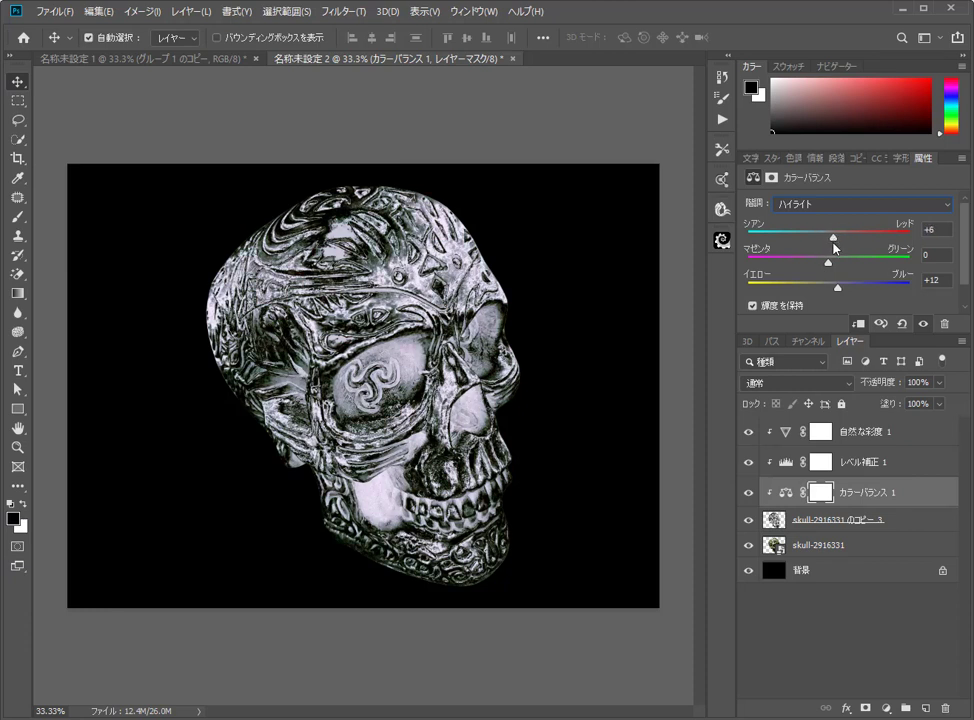